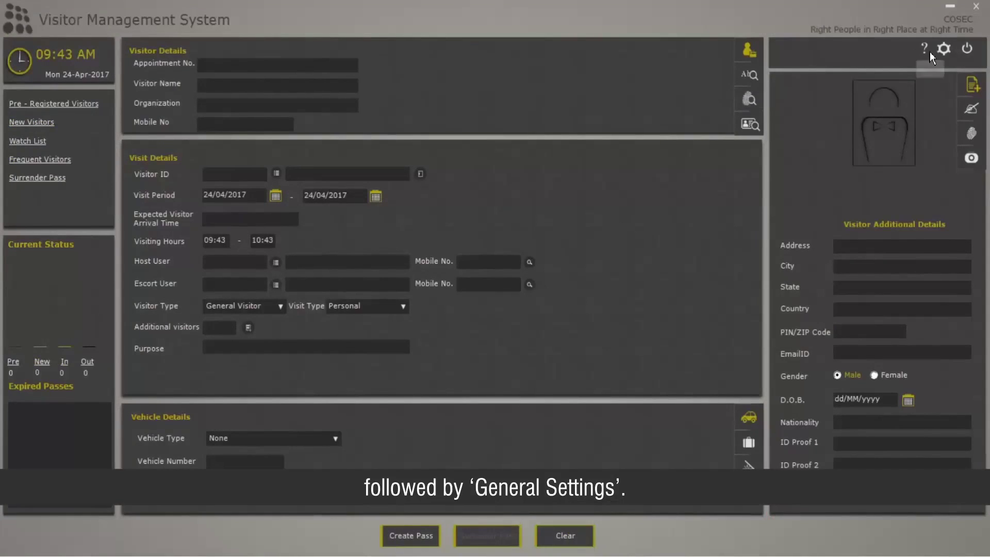
Step: Open the Pass Template Settings and start creating a new visitor pass template
click(944, 49)
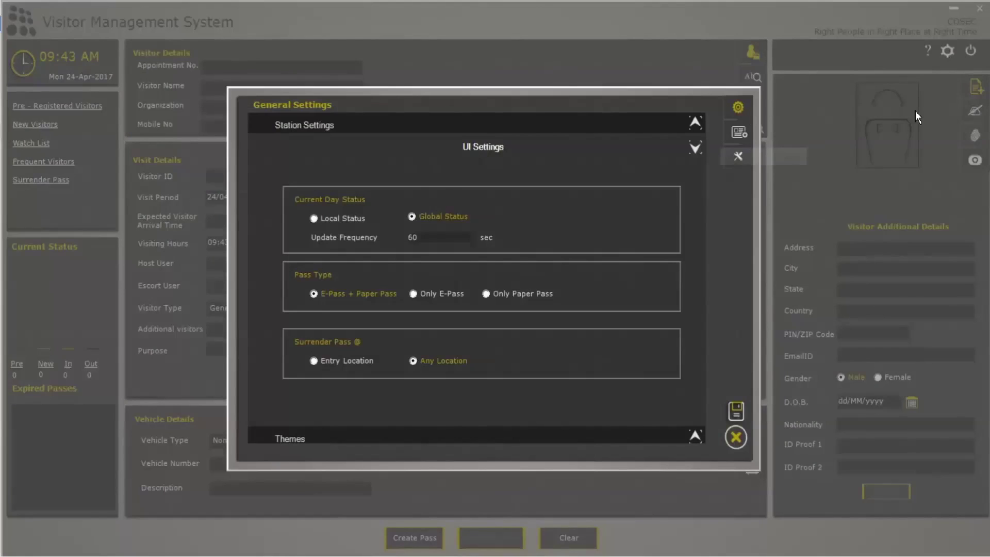
click(733, 141)
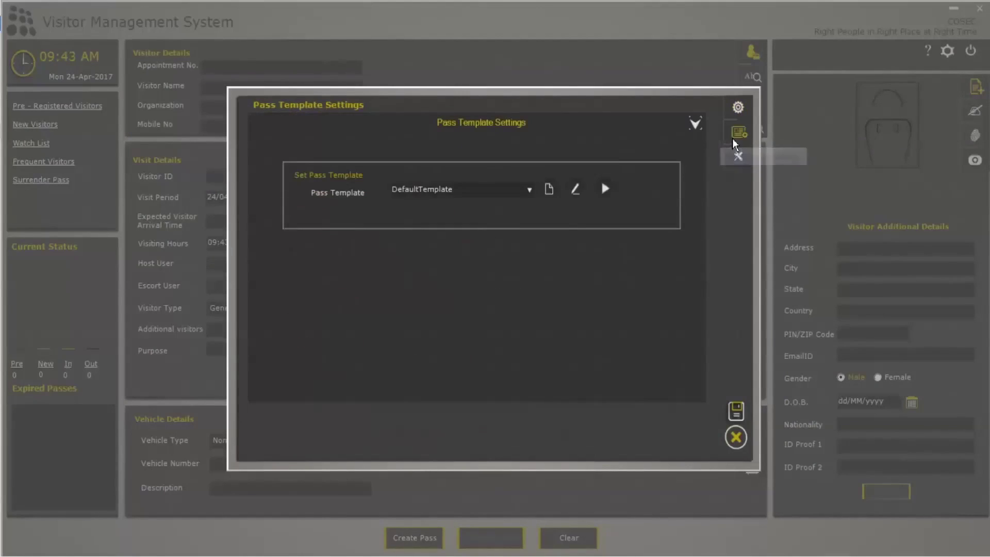
click(549, 190)
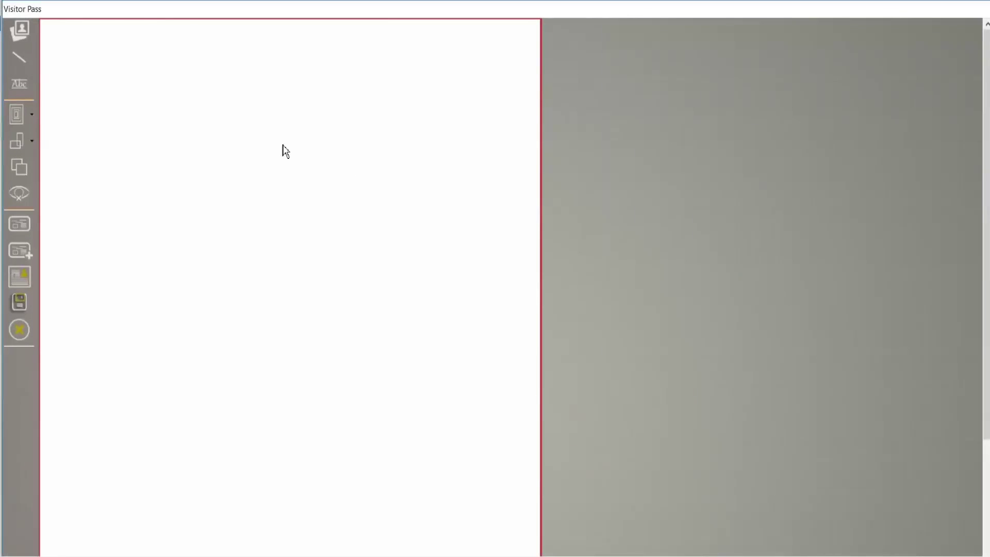
Step: Add a picture at about X 296, Y 116 on the pass and load Matrix Tele_MATRIX-COMSEC.jpg from the Desktop into it
click(24, 36)
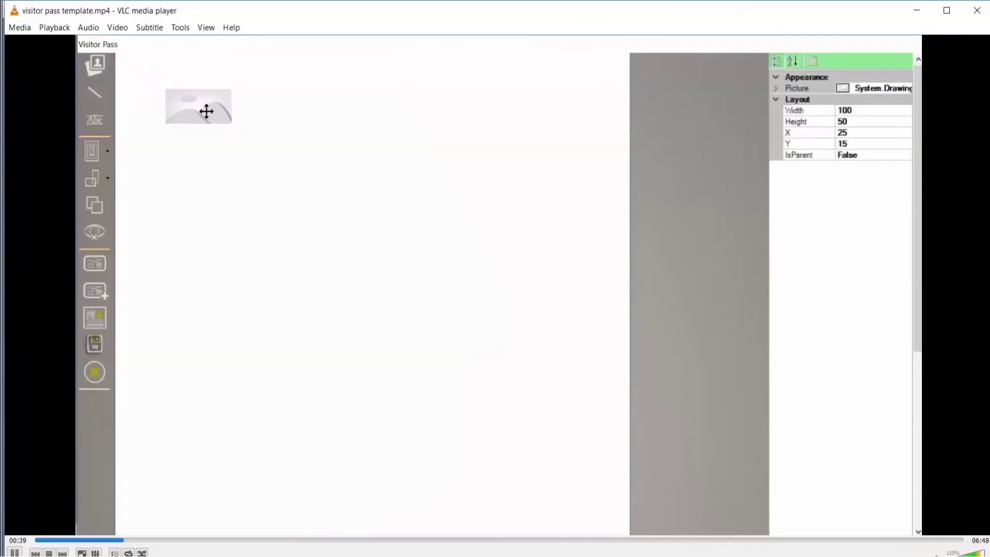
key(space)
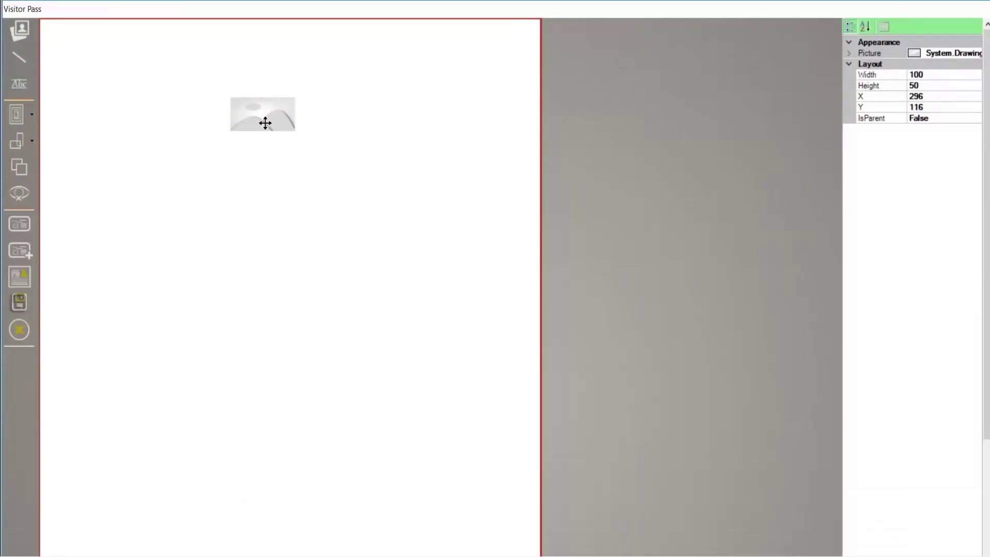
click(961, 55)
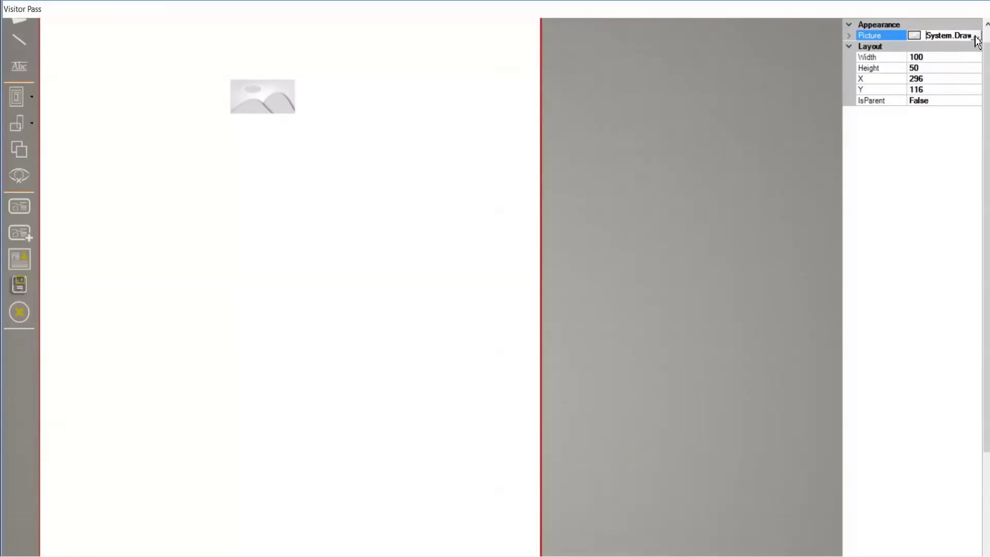
click(979, 37)
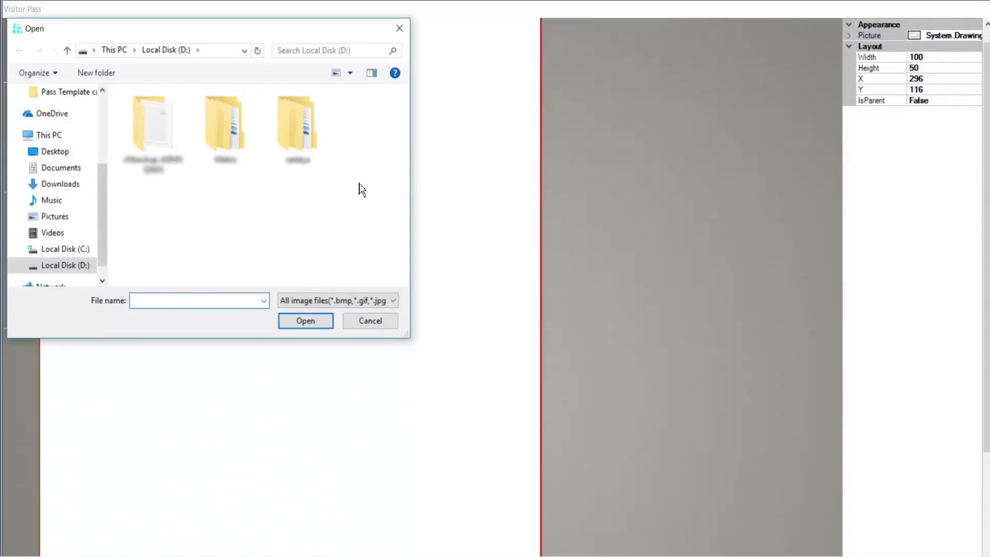
click(49, 155)
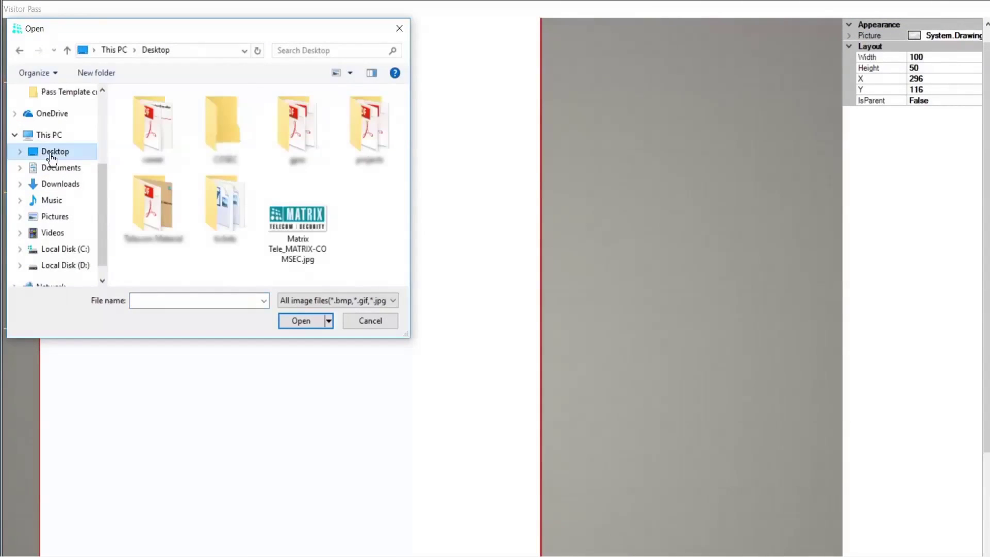
double_click(308, 231)
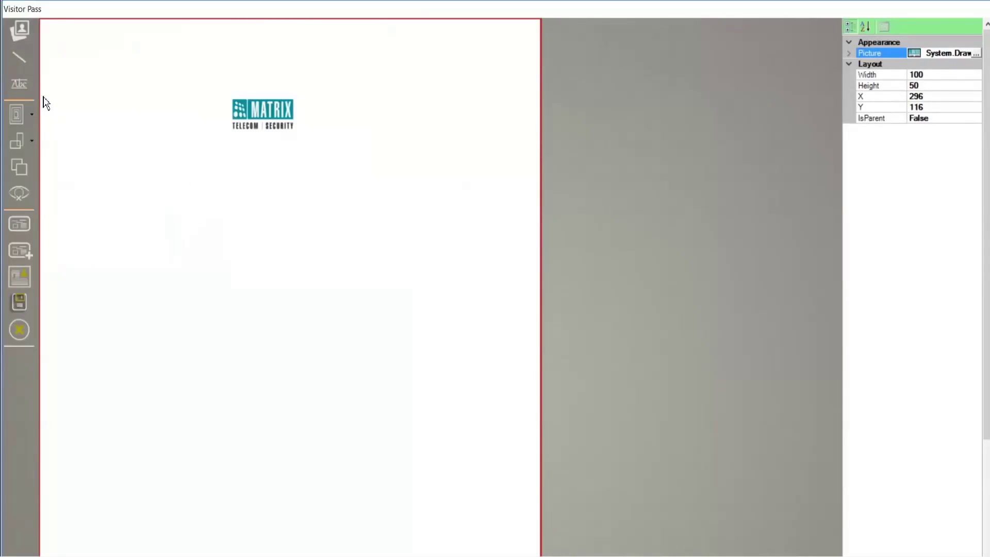
Step: Add a text label to the pass and place it above the logo at about Left 324, Top 72
click(25, 86)
click(64, 136)
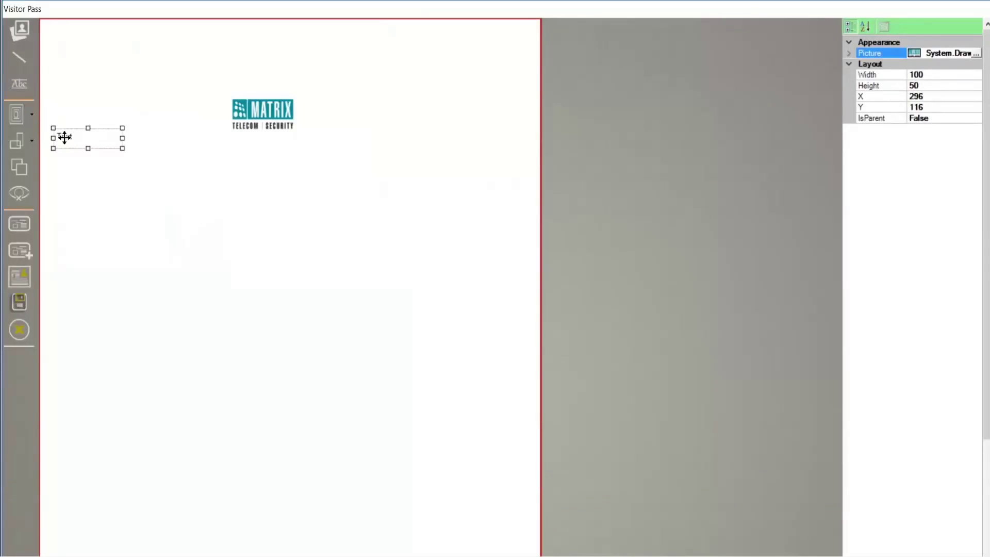
drag(100, 51, 256, 75)
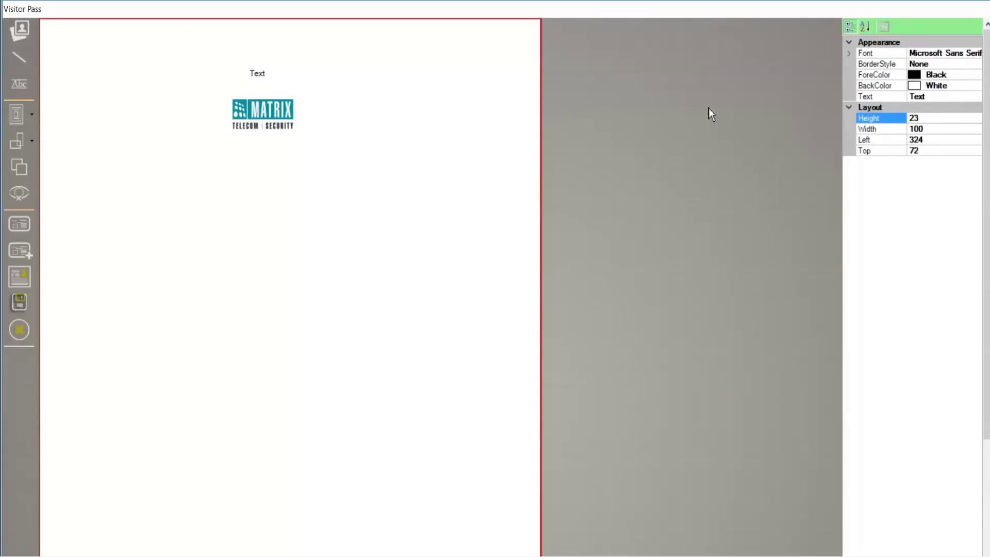
Step: Change the label's text to VISITOR PASS
click(935, 98)
click(937, 103)
key(BackSpace)
key(BackSpace)
key(BackSpace)
key(BackSpace)
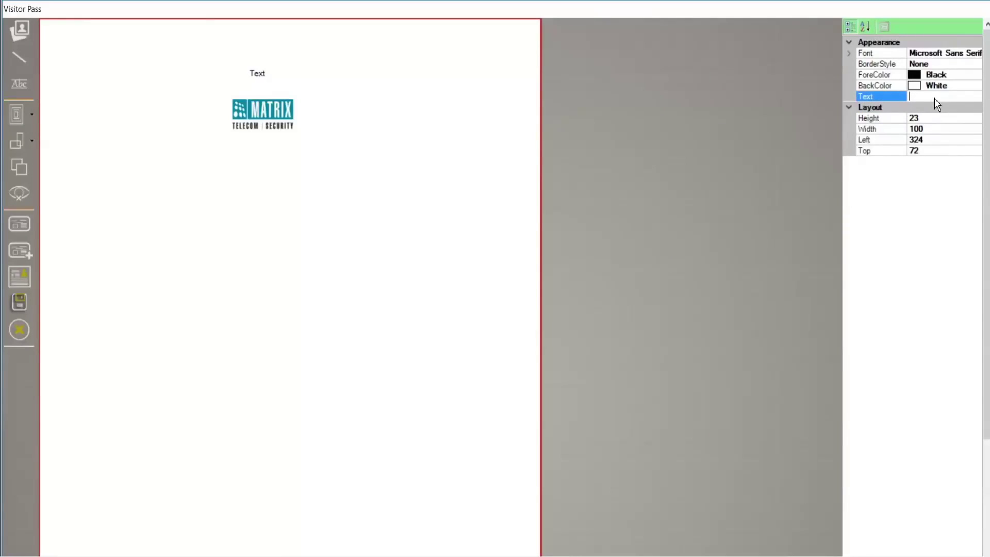
text(VISITOR PASS)
click(951, 195)
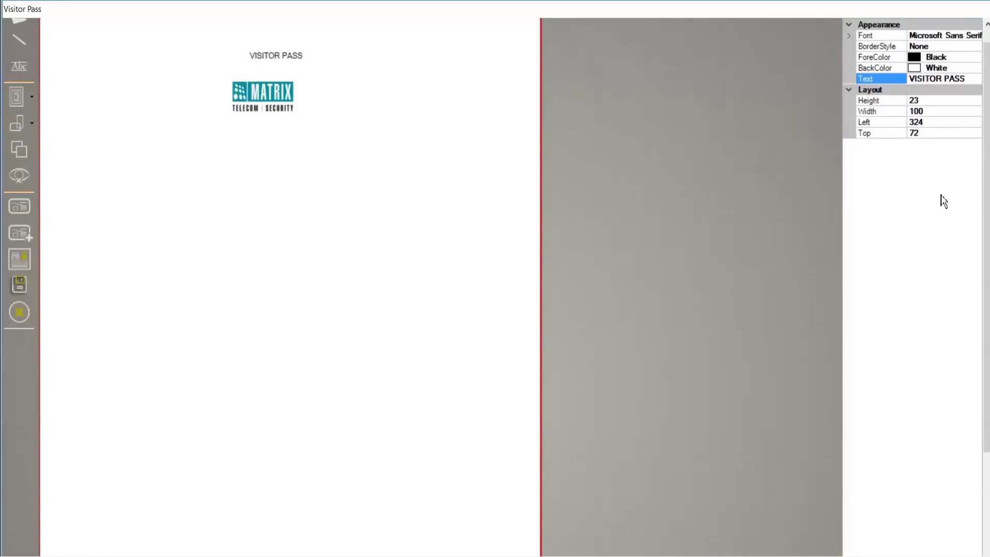
Step: Move the VISITOR PASS label to about Left 302, Top 84, just above the logo, and set its font style to Bold
click(287, 57)
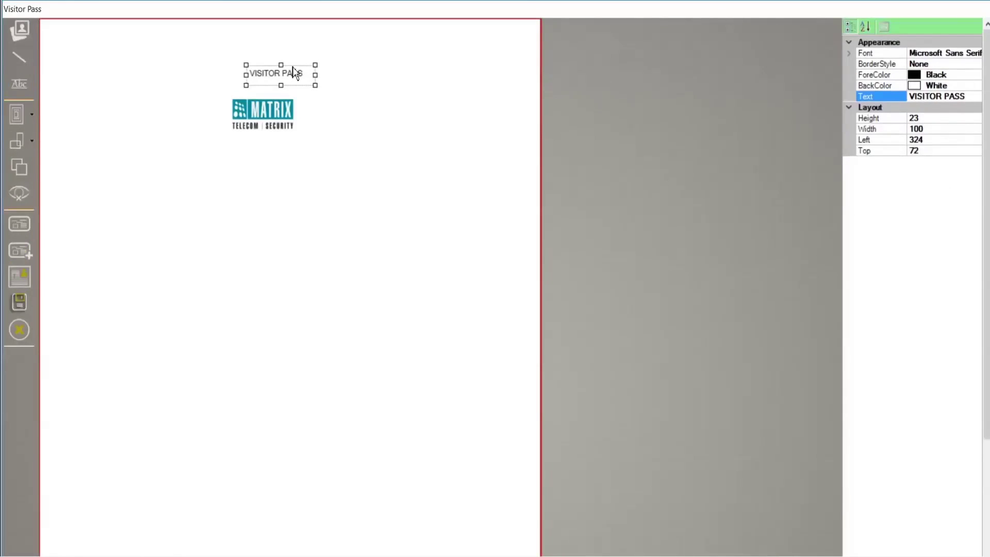
drag(287, 71, 277, 81)
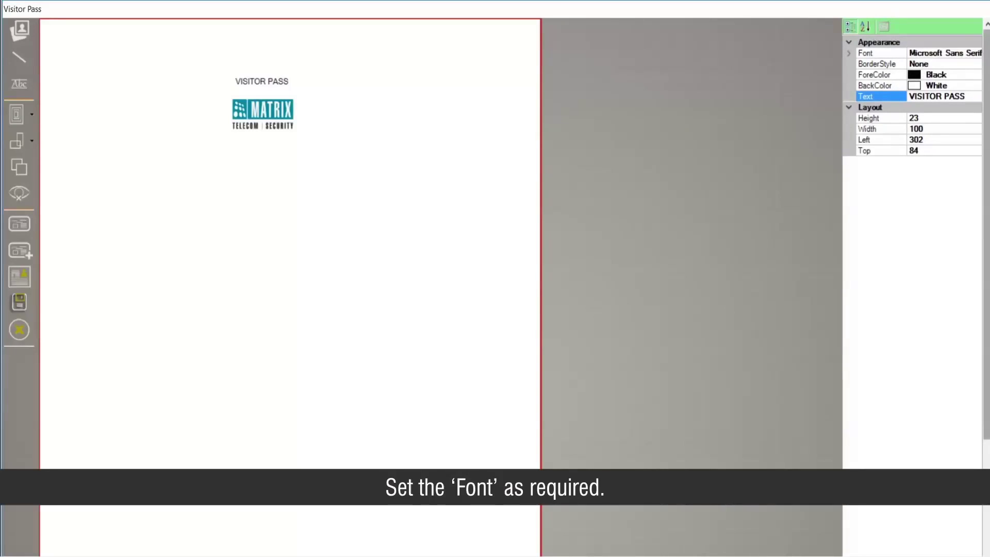
click(969, 54)
click(975, 54)
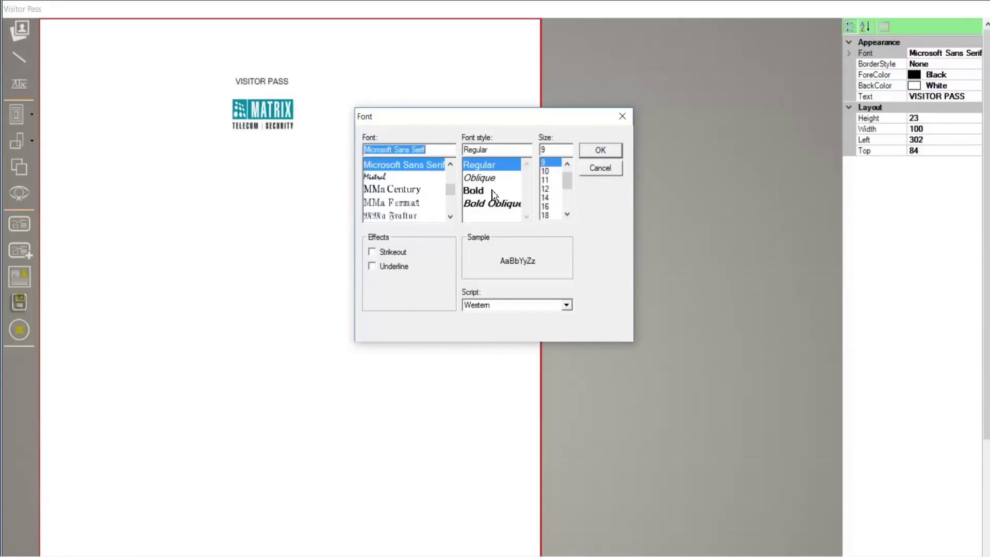
click(493, 190)
click(599, 150)
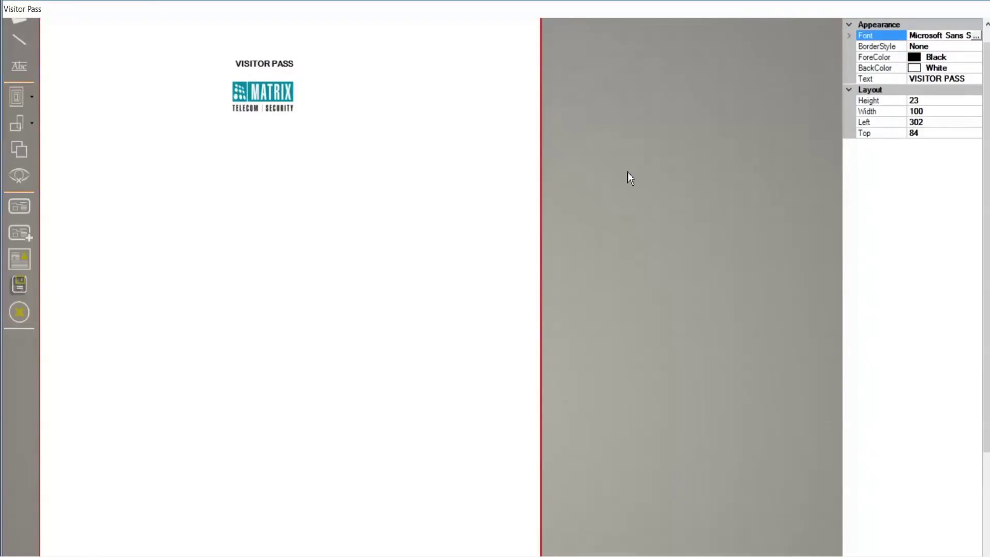
Step: Set the VISITOR PASS label's border style to Fixed3D and its ForeColor to Brown
click(914, 45)
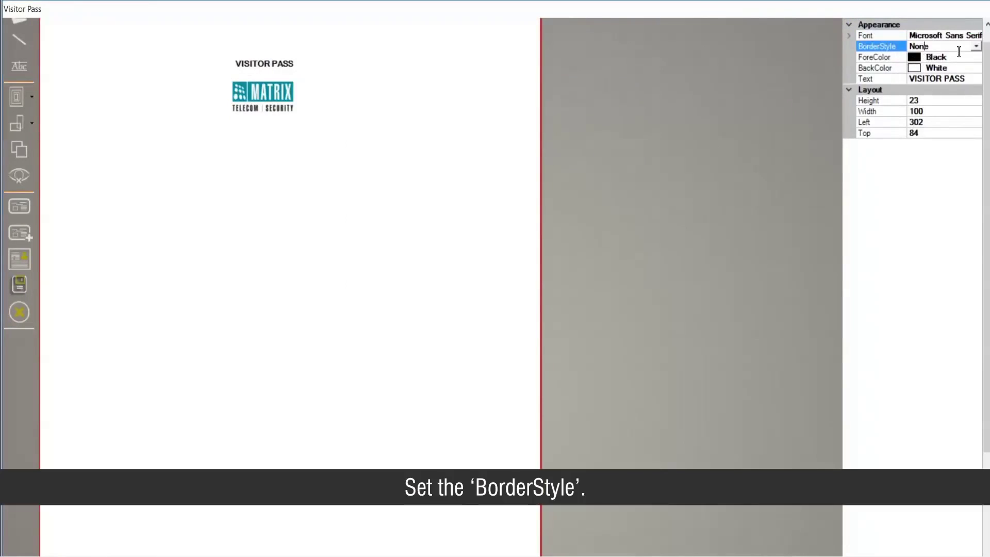
click(976, 47)
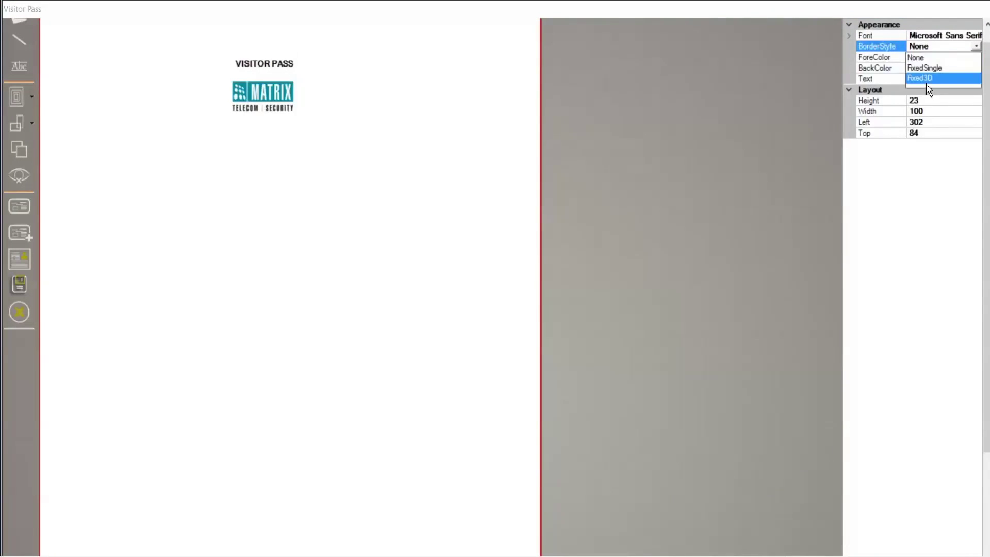
click(925, 80)
click(960, 59)
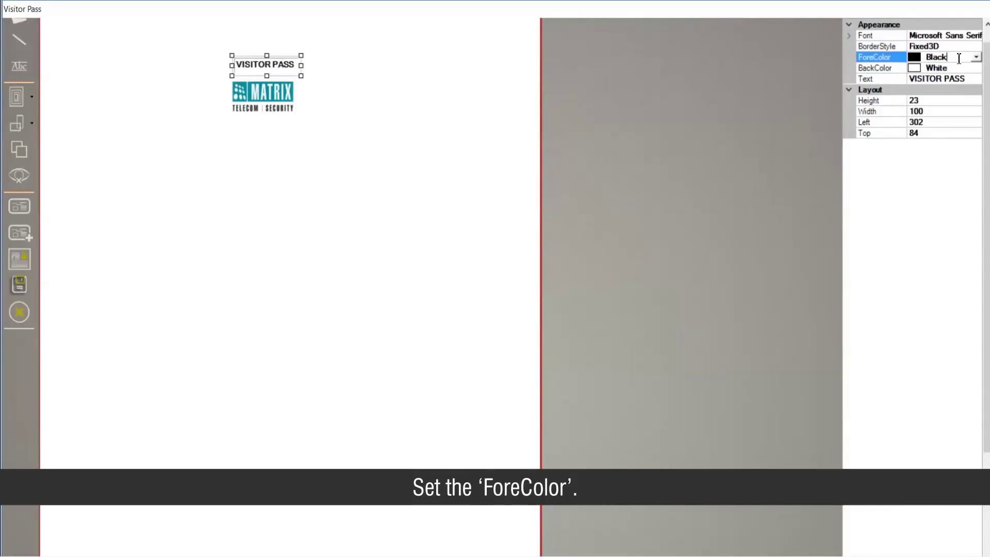
click(976, 56)
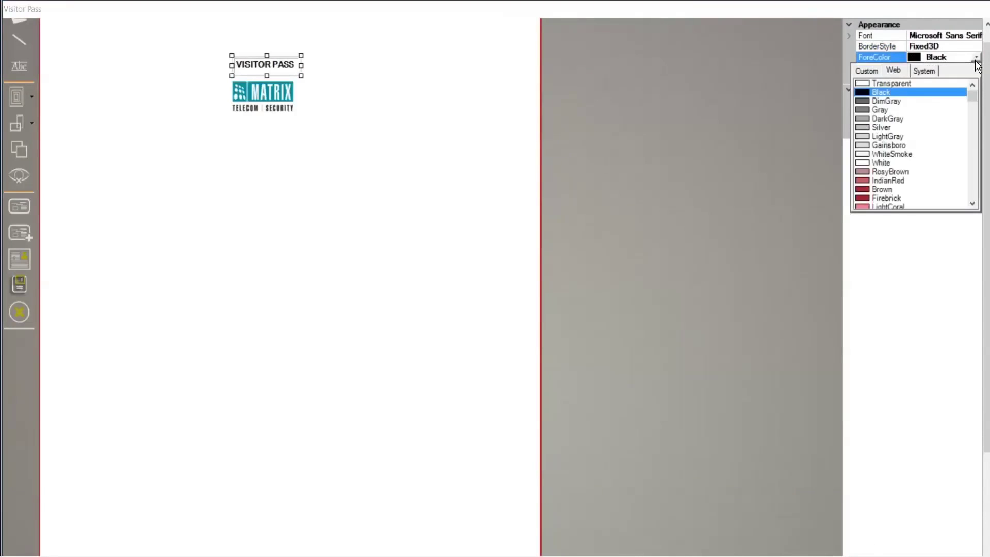
click(871, 189)
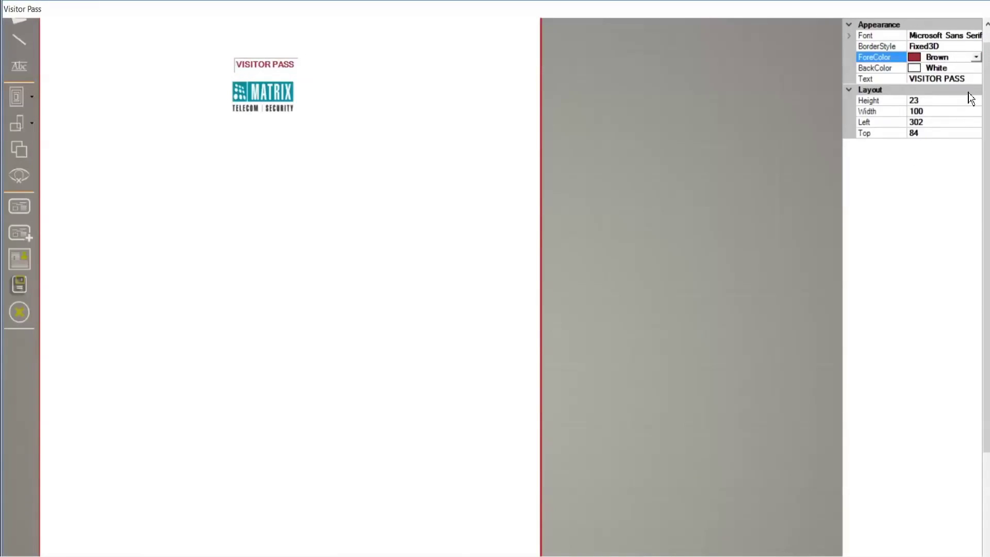
Step: Set the VISITOR PASS label's BackColor to Orange
click(975, 69)
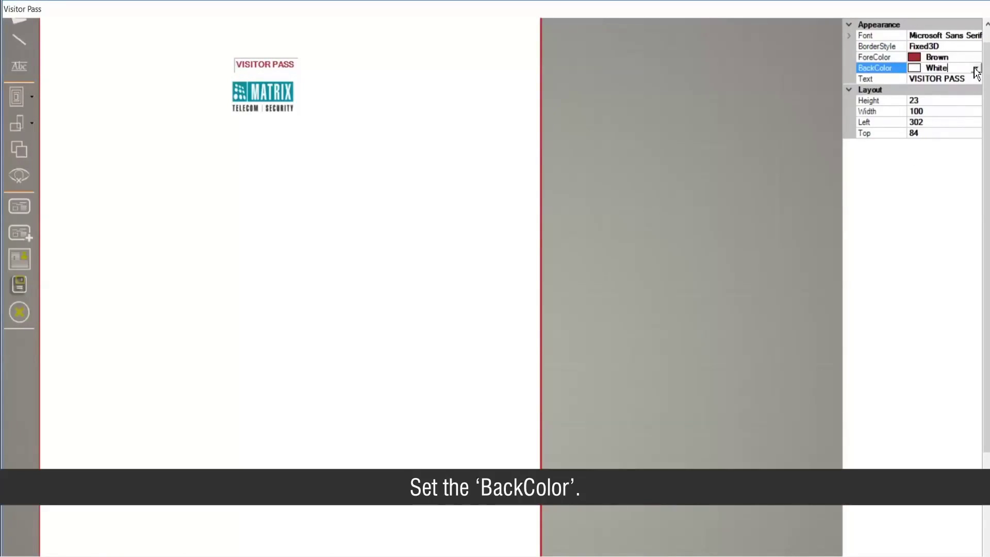
click(976, 71)
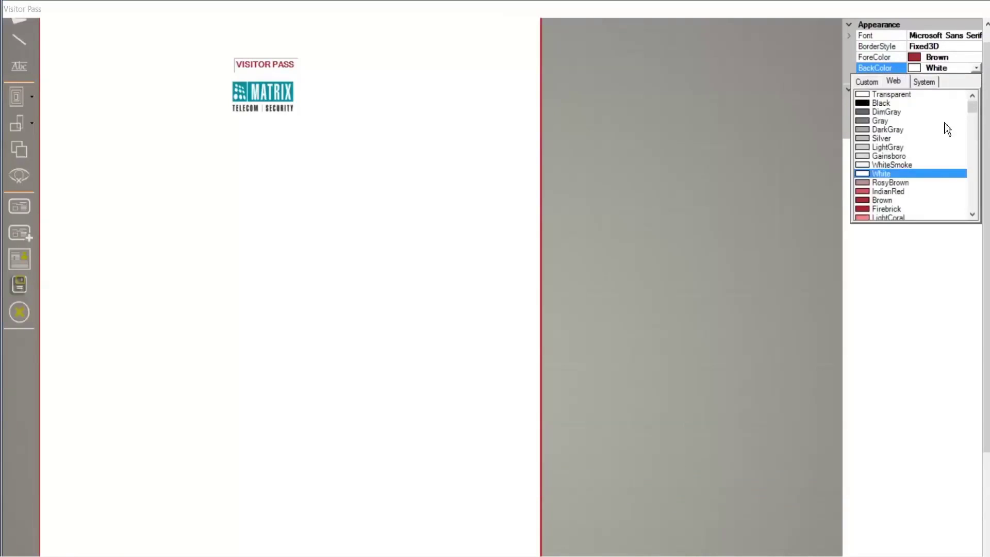
scroll(875, 206, down, 1)
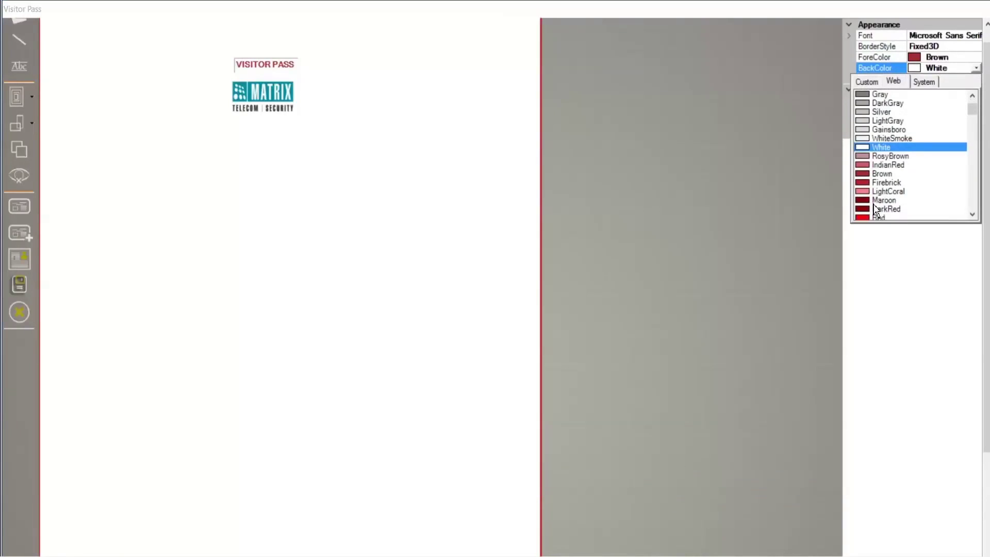
scroll(876, 209, down, 1)
scroll(877, 208, down, 4)
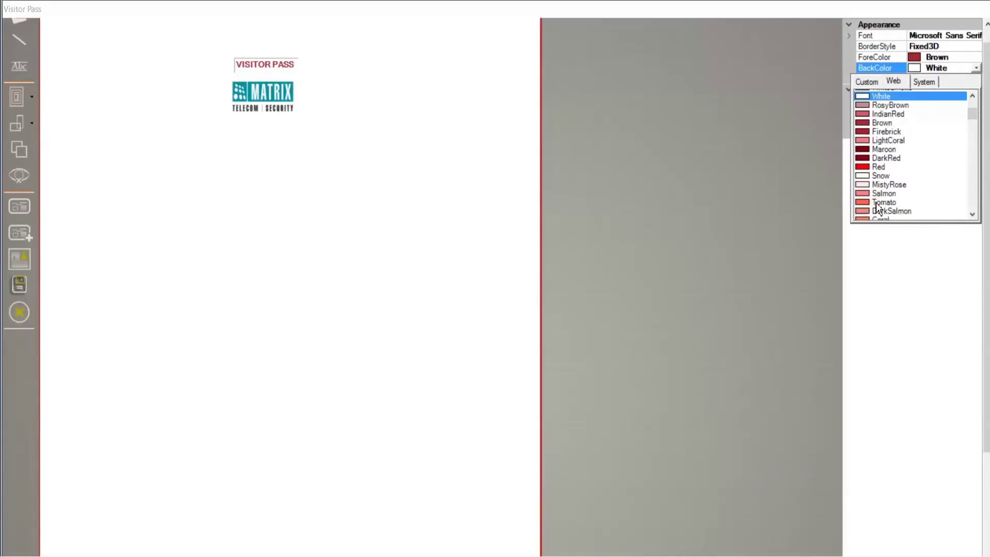
scroll(878, 208, down, 5)
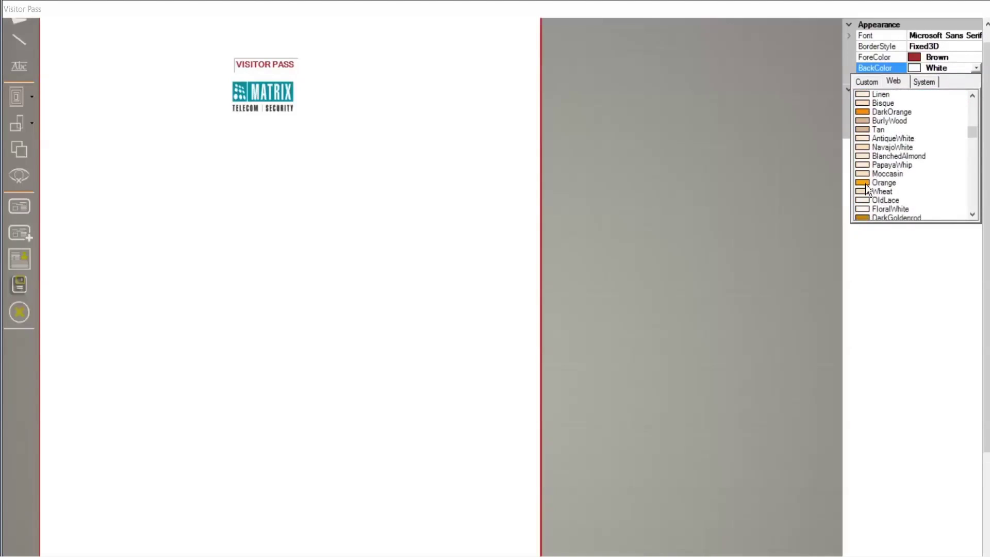
click(865, 184)
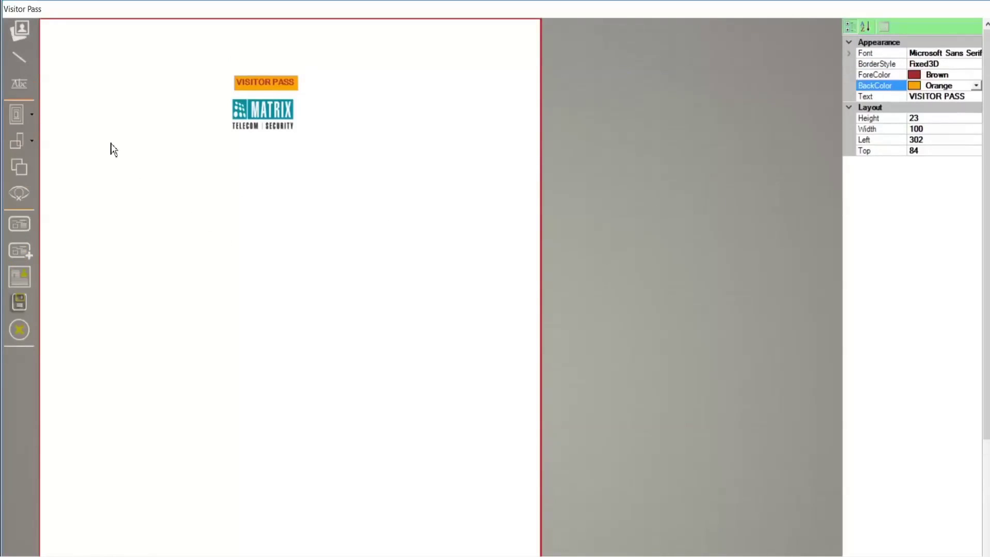
Step: Set the page size of the pass template to A4
click(33, 123)
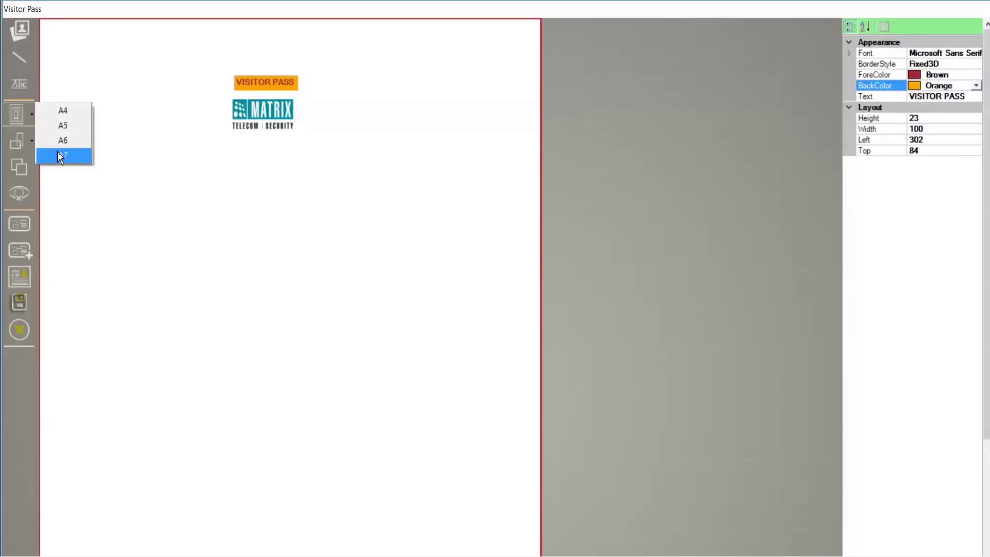
click(65, 117)
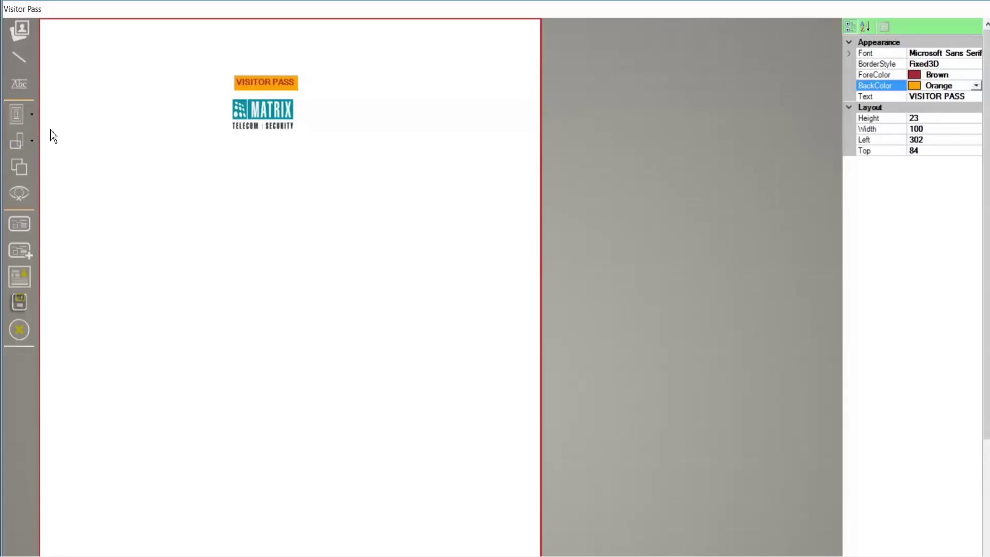
Step: Try the Landscape page layout and return the pass to Portrait
click(32, 143)
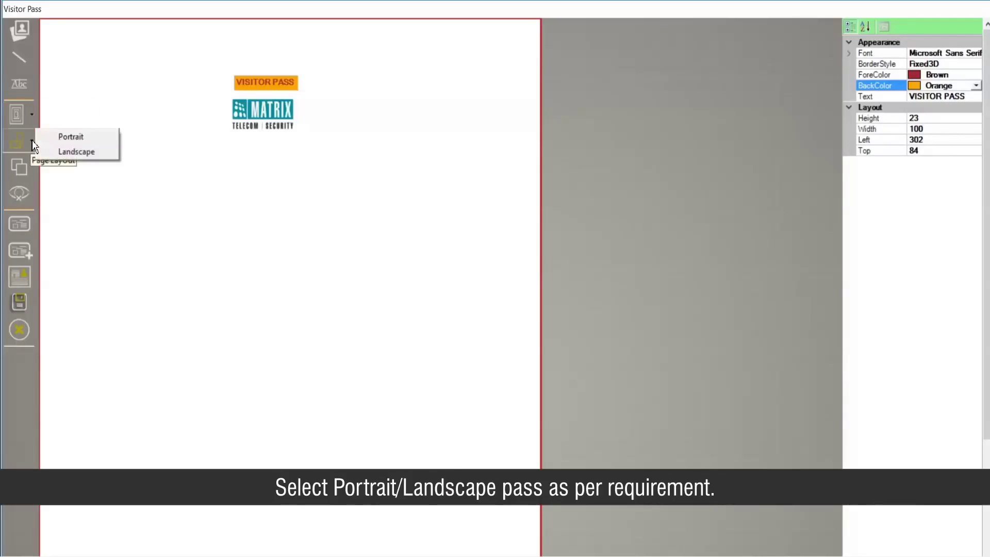
click(61, 153)
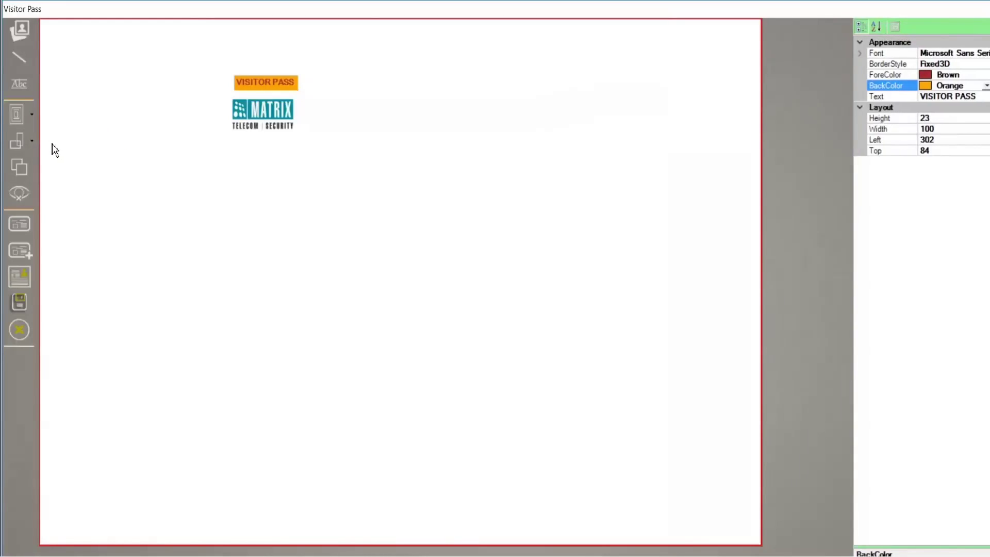
click(32, 143)
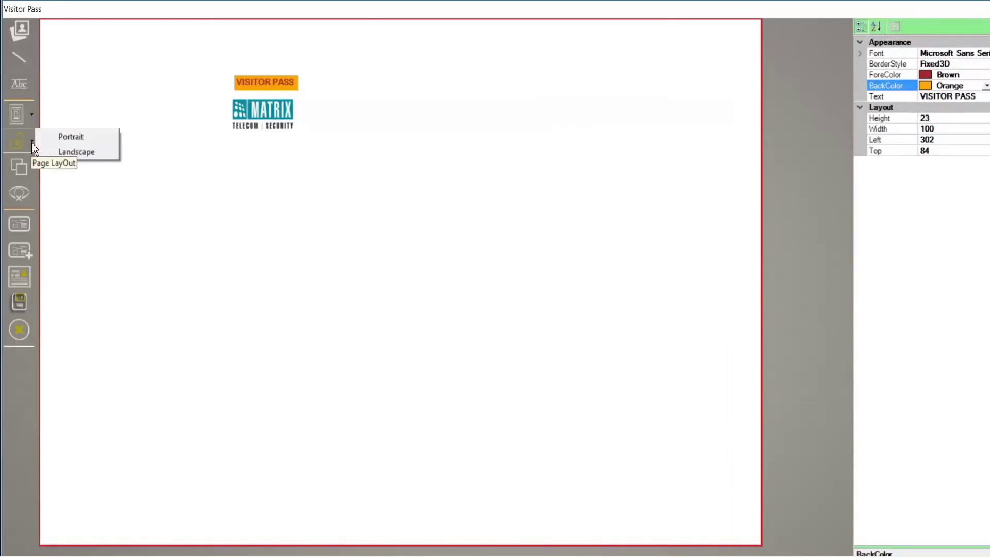
click(65, 141)
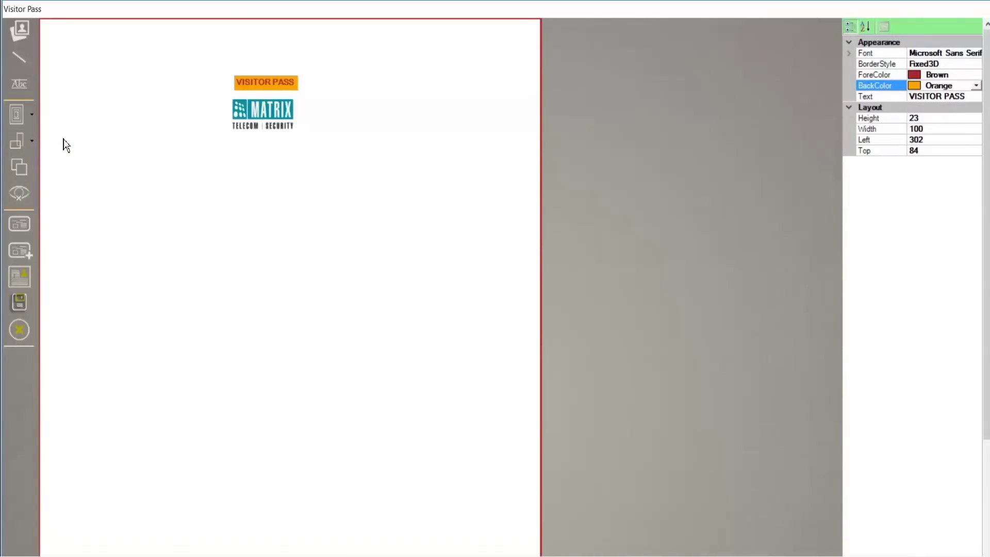
Step: Shift the logo picture slightly to about X 301 so it lines up beneath the VISITOR PASS label
drag(256, 113, 262, 114)
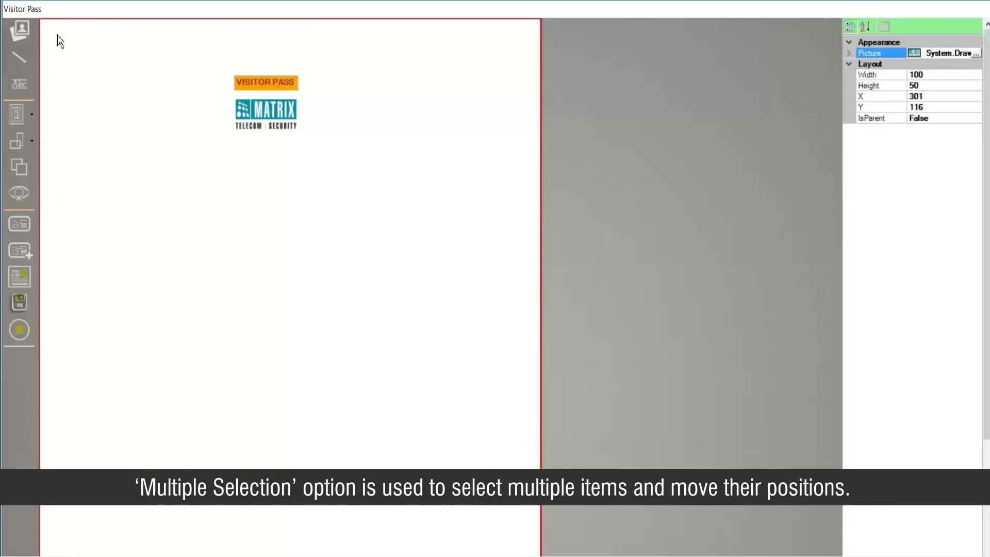
Step: Use multiple selection to move the VISITOR PASS label and logo together, and place the logo at about X 290, Y 130
click(30, 144)
drag(60, 33, 218, 178)
drag(442, 306, 508, 506)
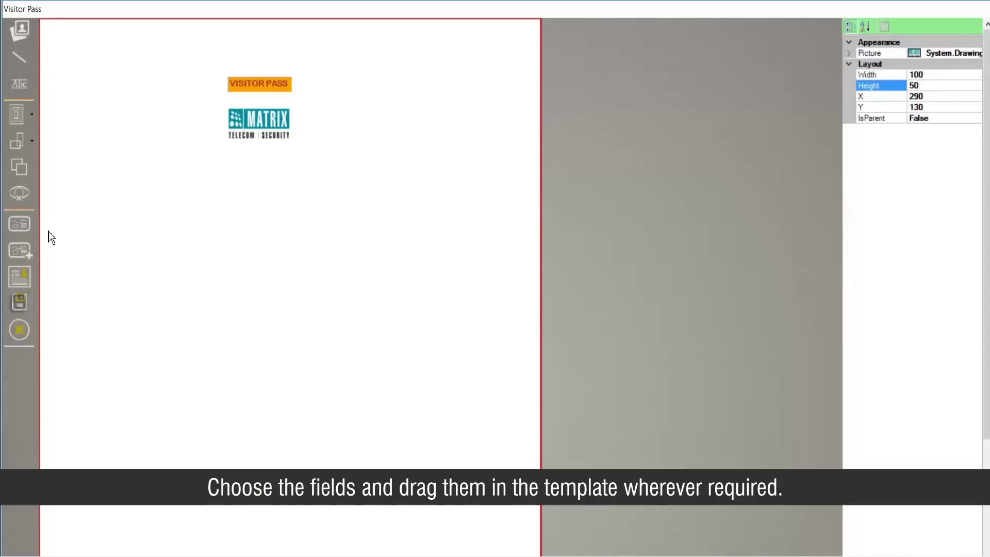
Step: Add the Pass No field at the upper-left of the pass and the Date (Issue Date) field at its upper-right
click(27, 227)
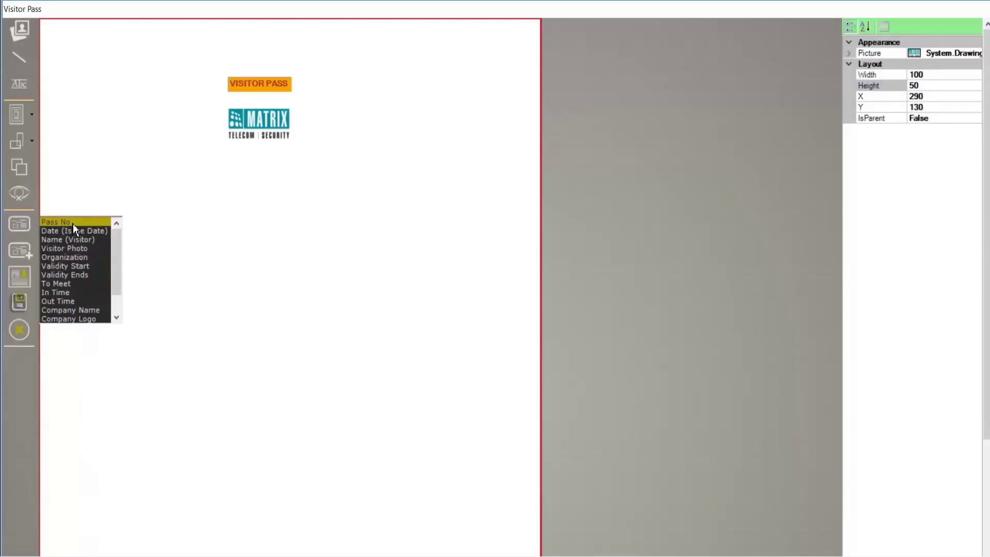
drag(70, 222, 82, 56)
drag(79, 231, 388, 56)
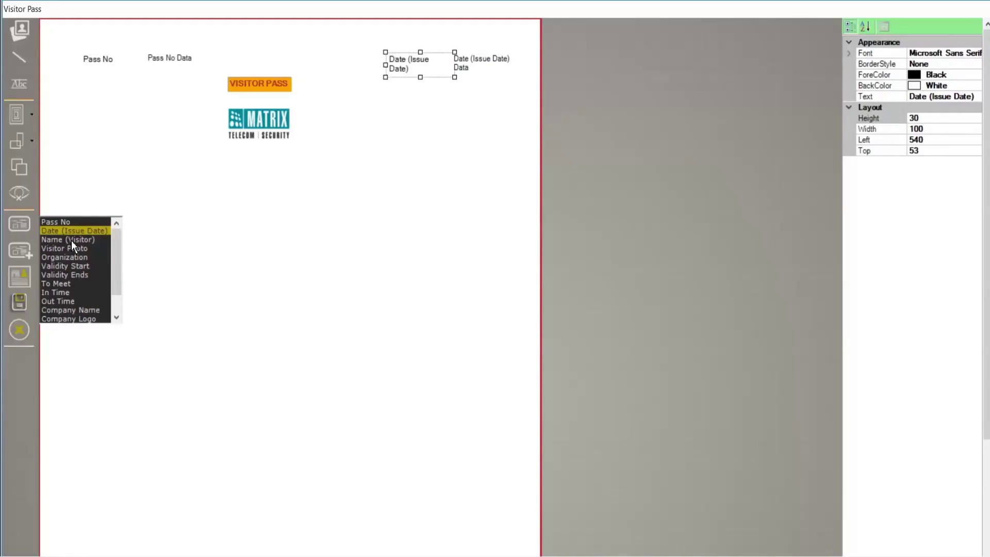
Step: Add the Name (Visitor) field below the logo, aligning its label at about Left 162, Top 275 with its data box at about Left 378
drag(71, 242, 193, 207)
drag(304, 213, 304, 212)
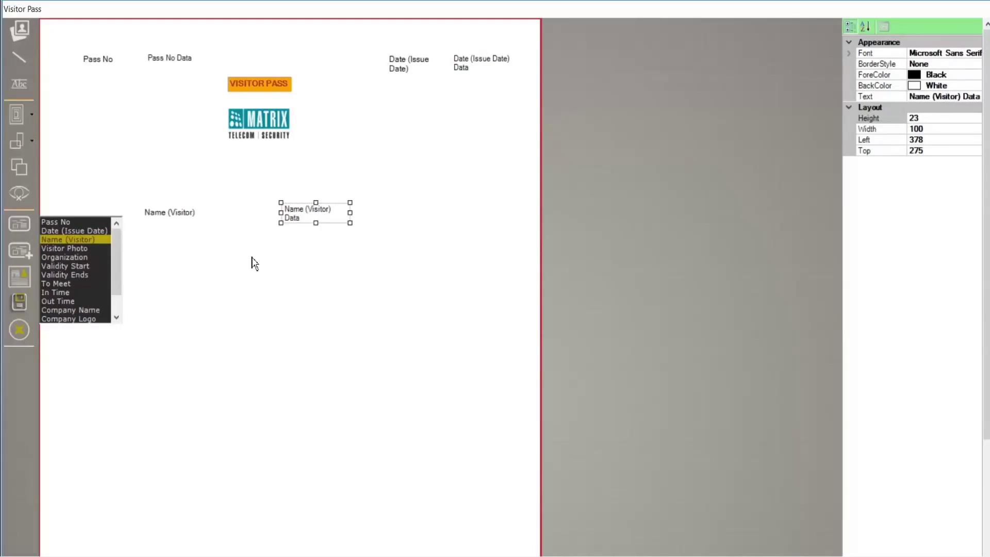
click(168, 212)
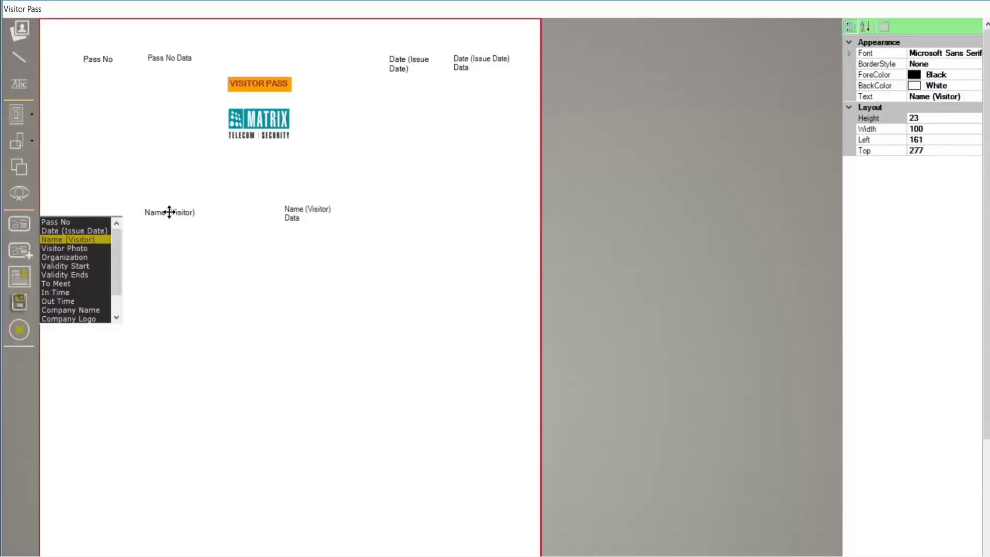
drag(168, 212, 168, 211)
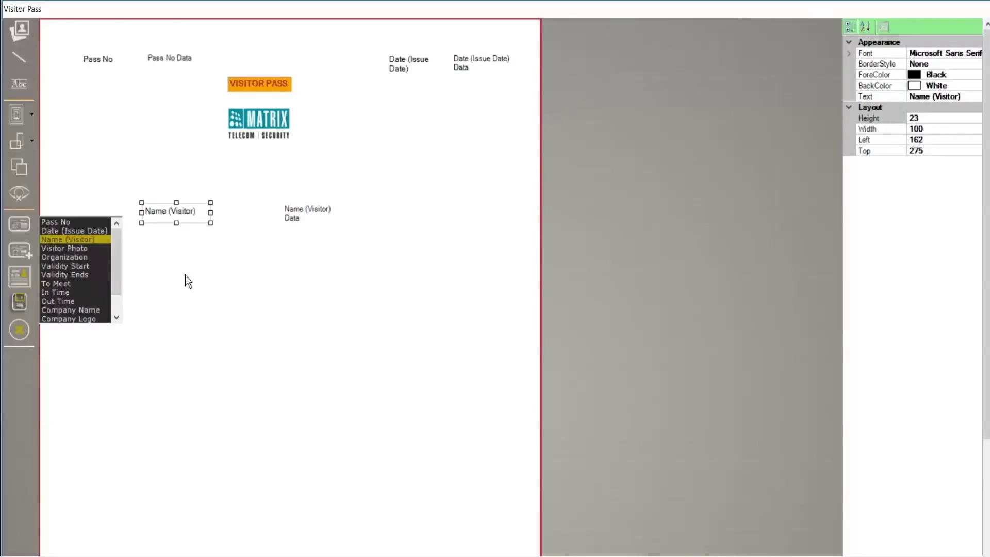
Step: Place the Visitor Photo near the pass's right edge and the Organization field below the visitor name, its label at about Left 161, Top 343
click(79, 252)
drag(79, 252, 442, 219)
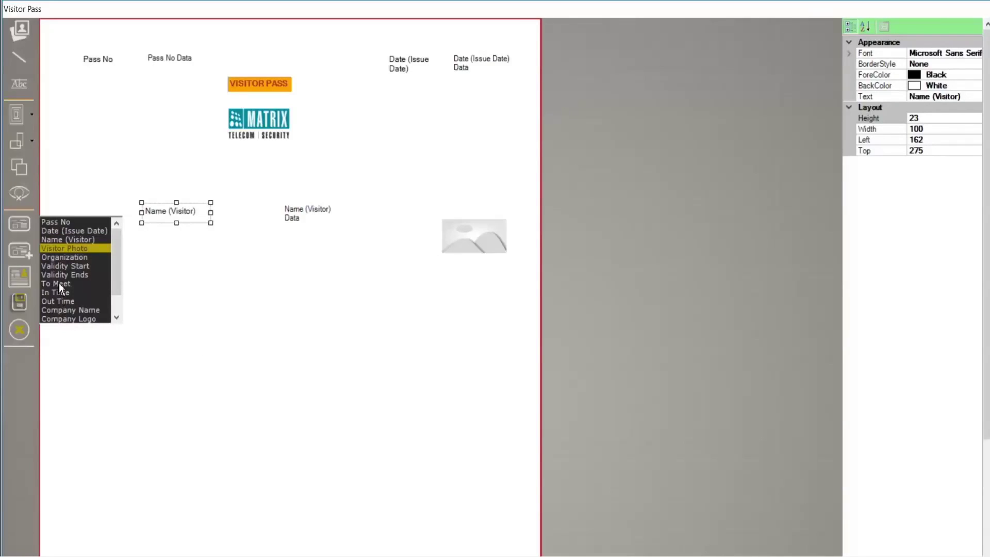
drag(59, 259, 331, 260)
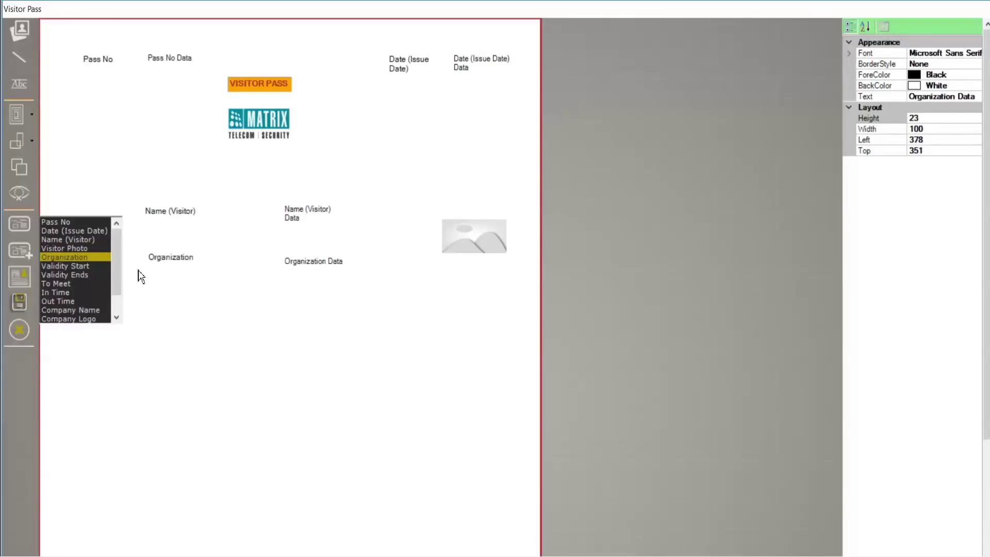
click(161, 261)
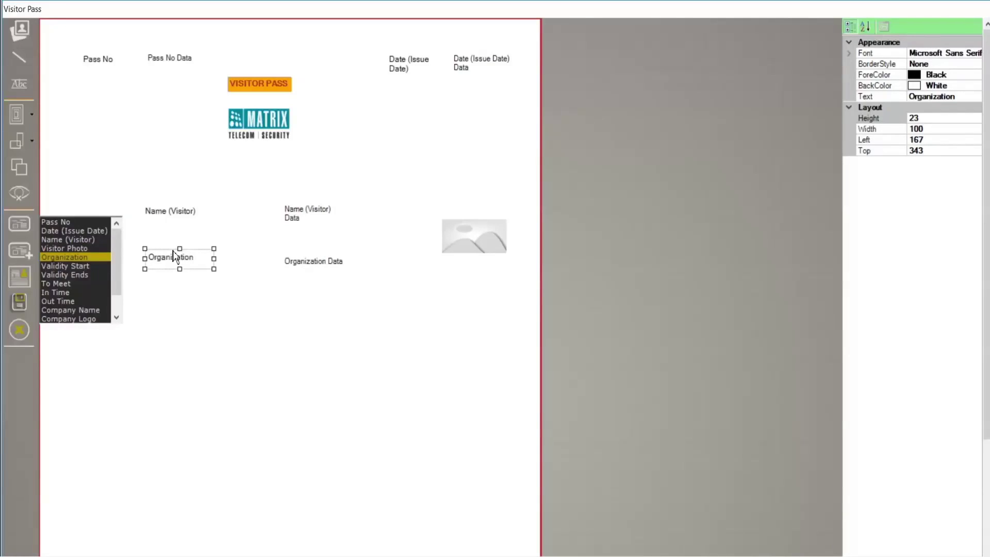
drag(171, 252, 168, 252)
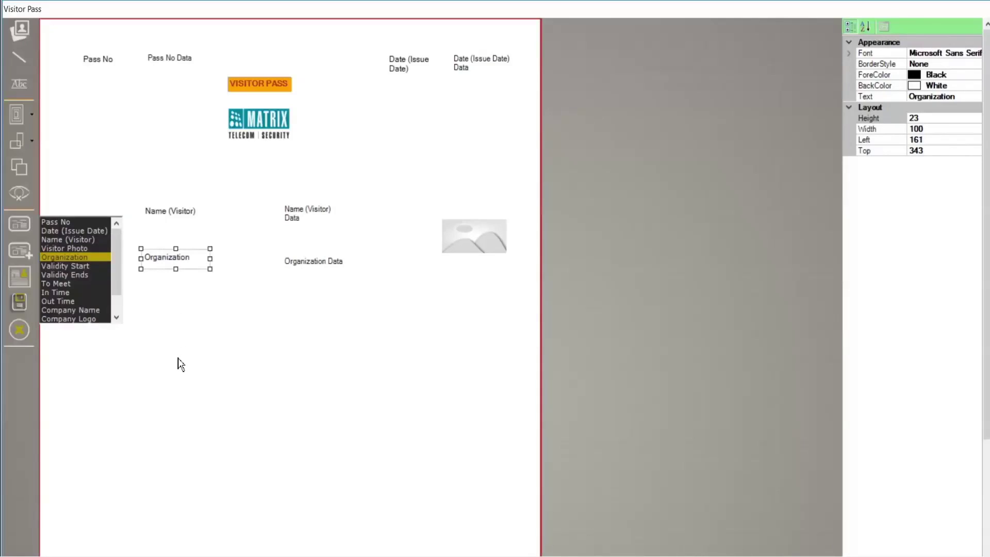
Step: Add the Validity Start and Validity Ends fields in rows below Organization, aligning their labels and data boxes with the columns above
drag(81, 269, 159, 310)
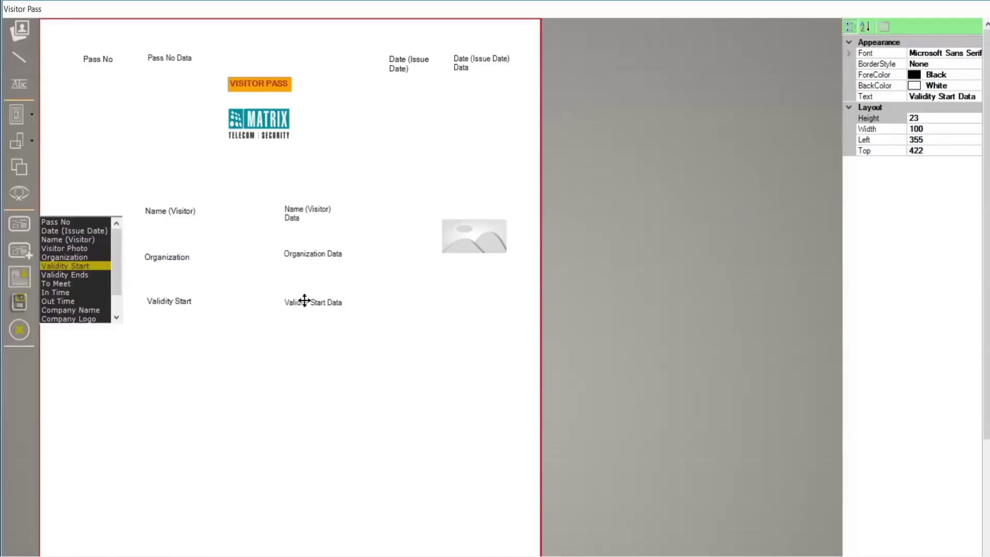
drag(304, 300, 303, 299)
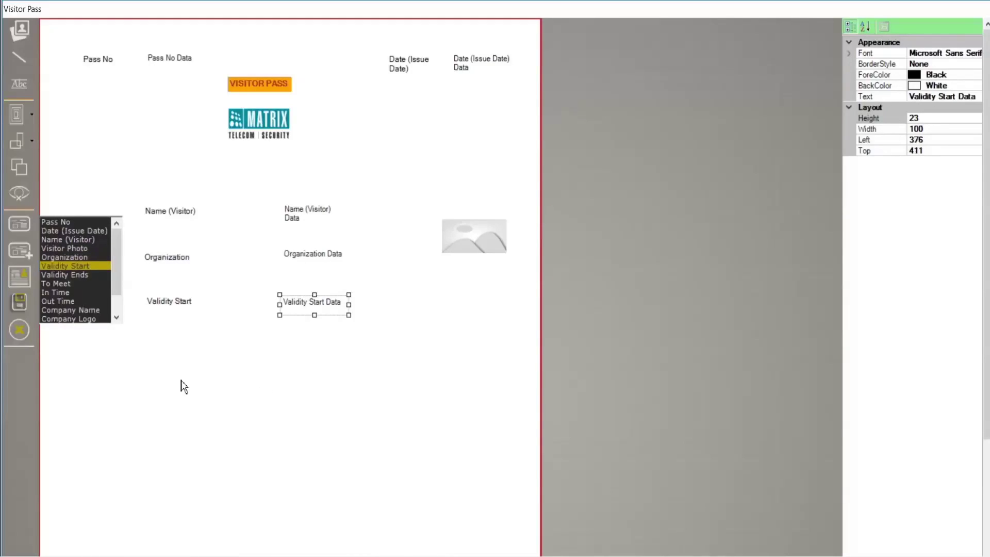
click(81, 278)
drag(83, 278, 159, 347)
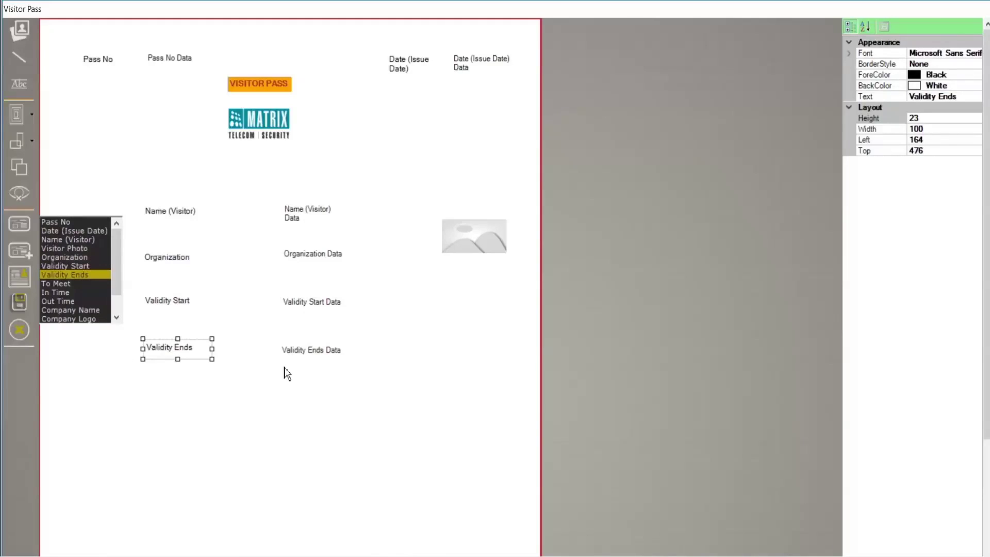
drag(307, 350, 307, 348)
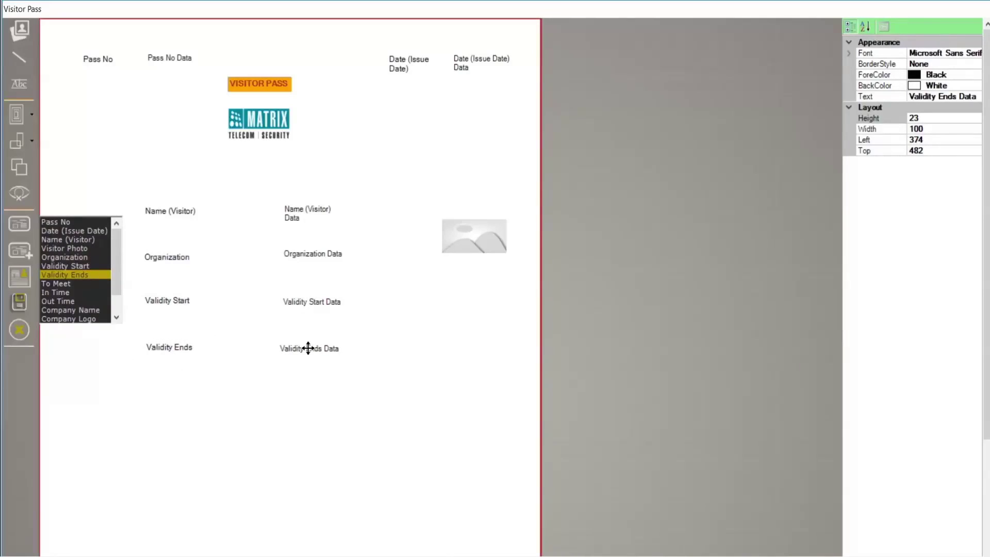
drag(308, 348, 311, 347)
Step: Add the In Time and Out Time fields below Validity Ends, with their data boxes at about Top 539 and Top 601
scroll(64, 298, down, 1)
drag(61, 267, 162, 404)
drag(300, 388, 299, 388)
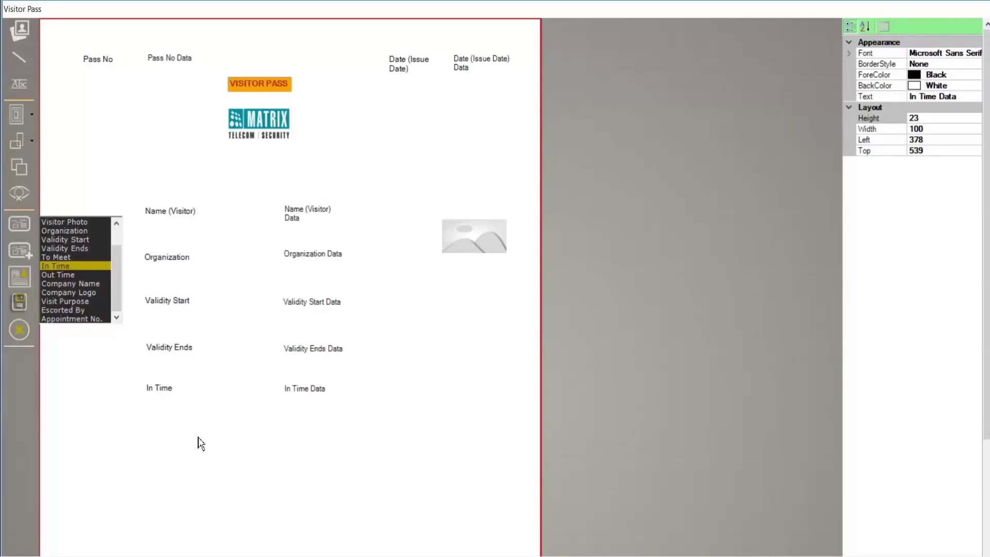
drag(61, 276, 302, 434)
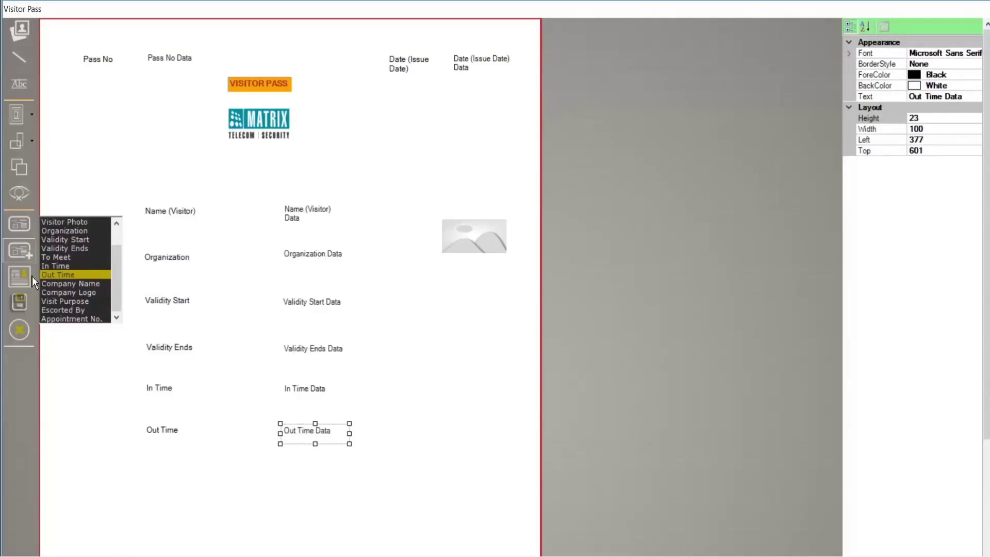
Step: Add the Vehicle No field from the additional fields below Out Time, with its data box at about Left 372, Top 663
click(21, 253)
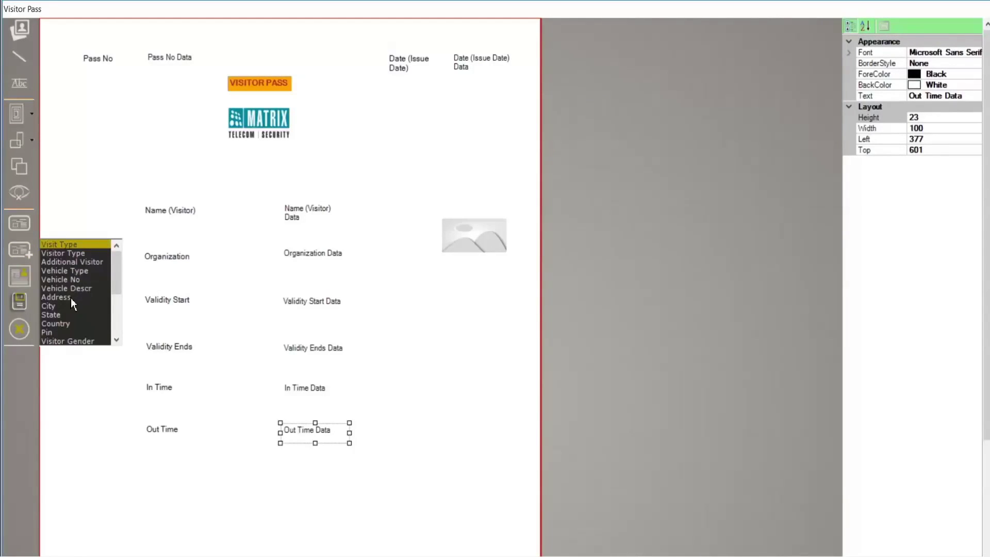
drag(65, 280, 291, 475)
click(292, 475)
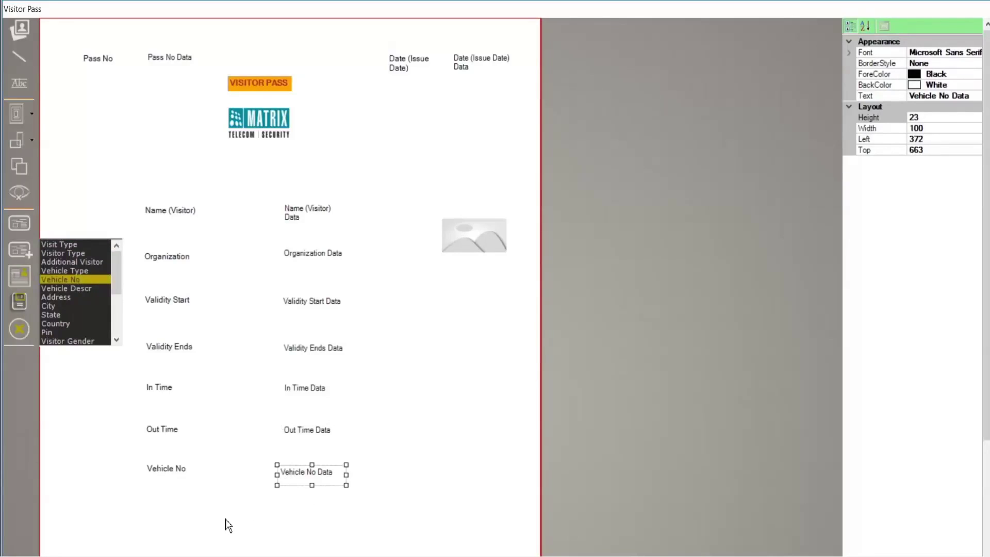
Step: Find the Mobile field among the additional fields and add it below Vehicle No, with its data box at about Left 376, Top 727
scroll(230, 517, down, 2)
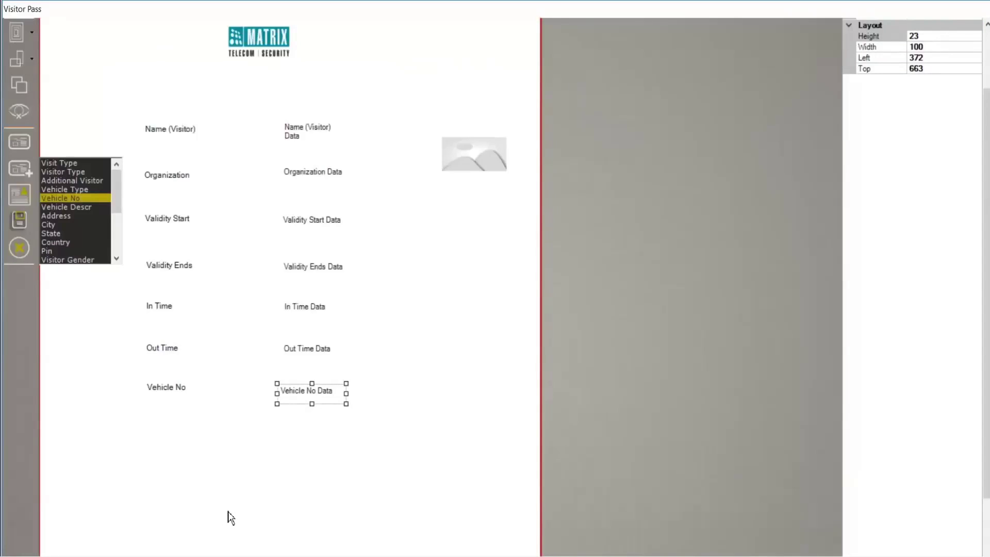
scroll(64, 218, down, 4)
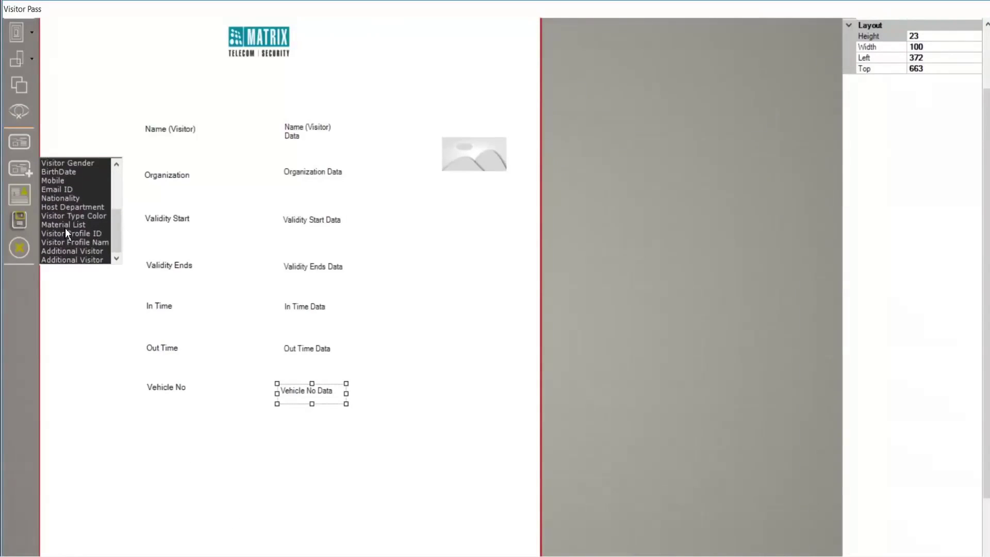
scroll(65, 237, up, 1)
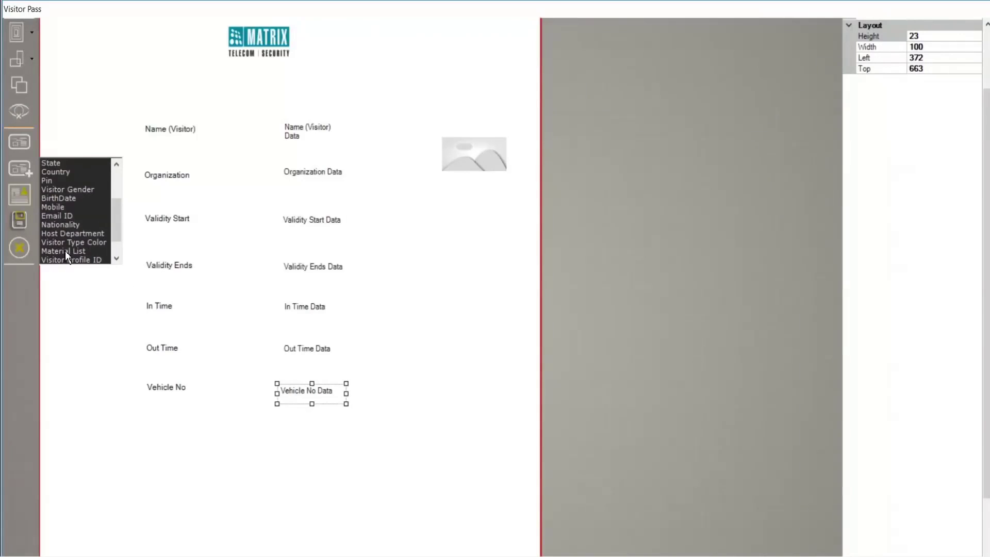
scroll(65, 251, up, 1)
scroll(65, 253, up, 1)
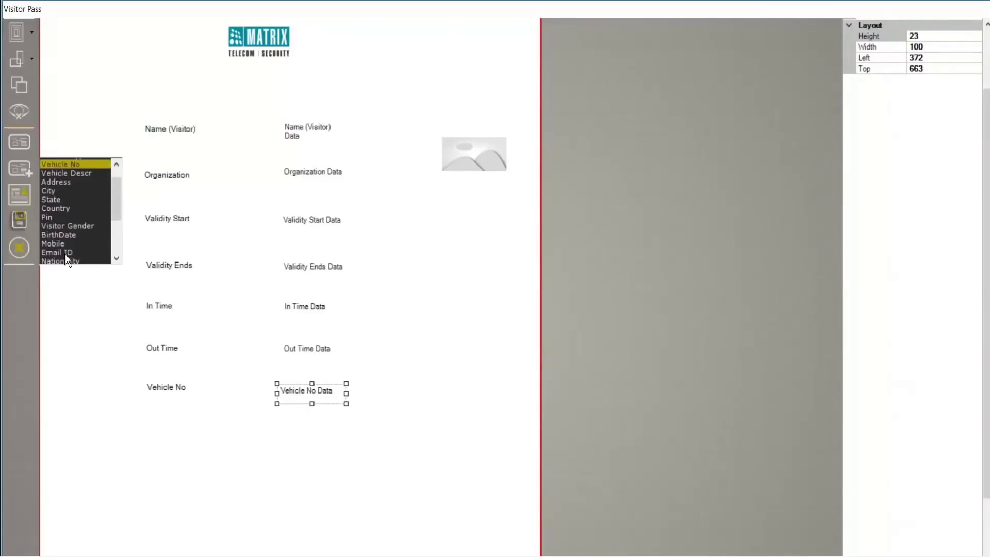
scroll(65, 257, down, 1)
scroll(67, 263, down, 1)
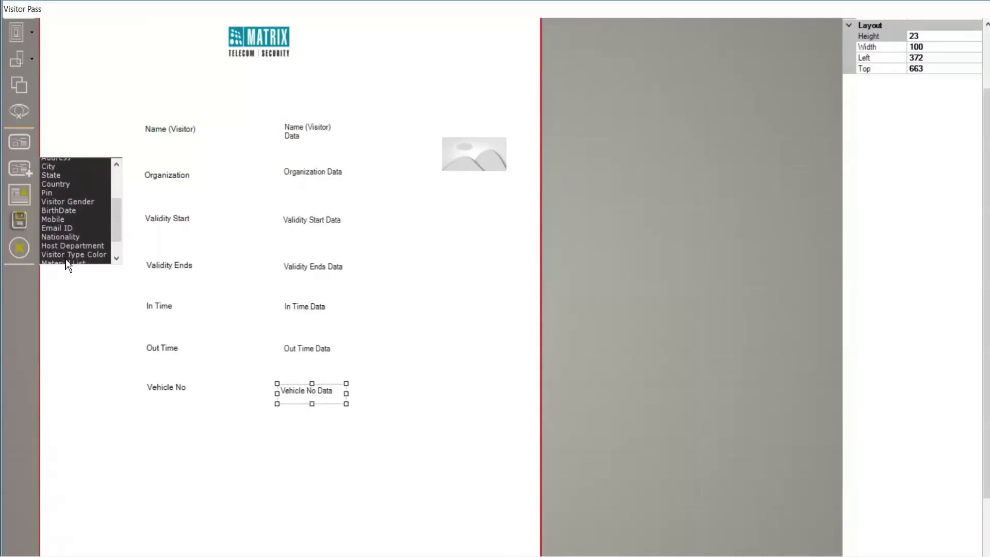
drag(56, 207, 189, 433)
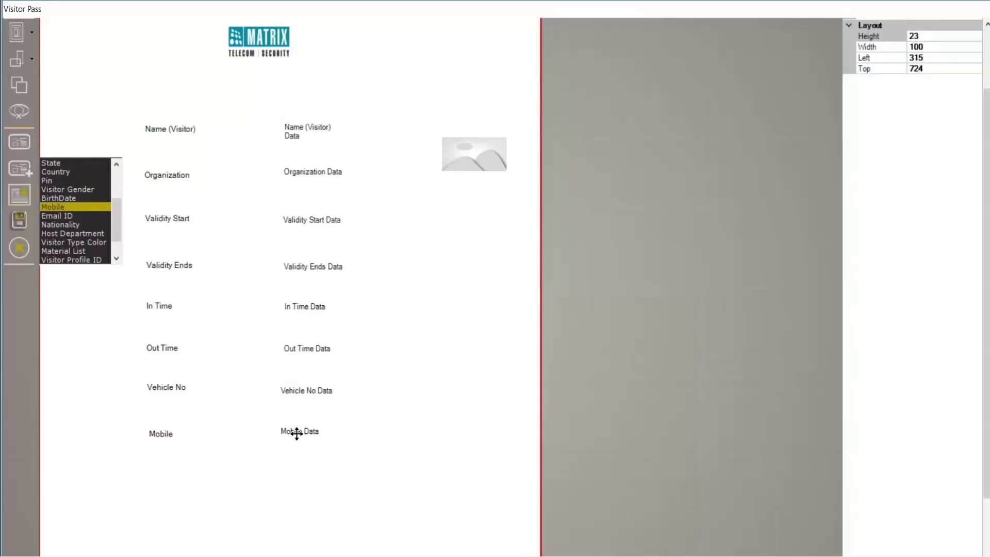
click(297, 436)
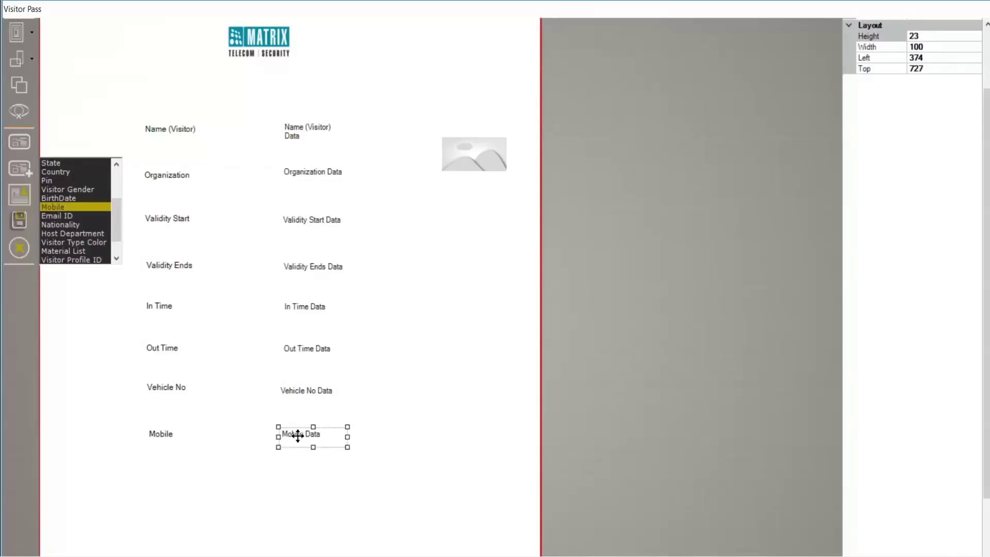
drag(298, 435, 299, 436)
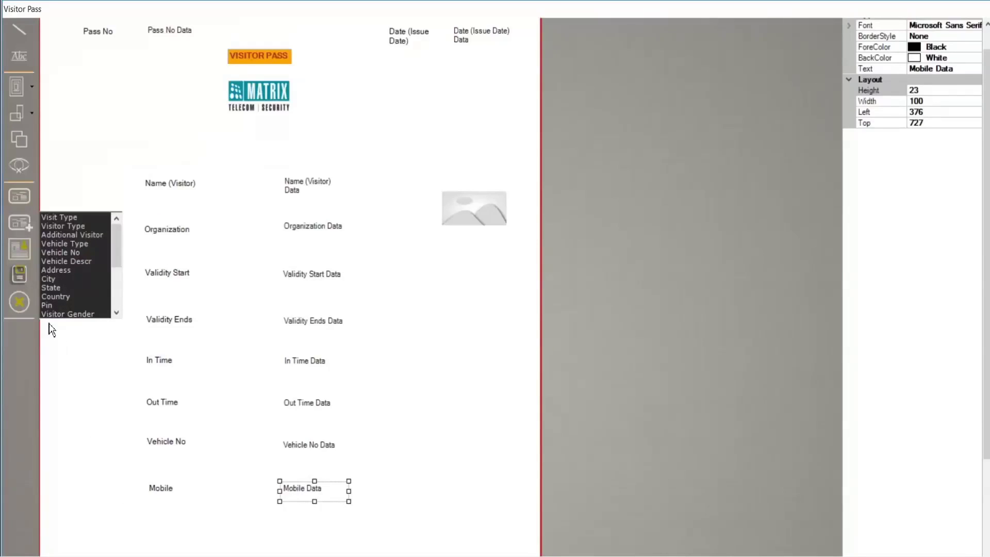
Step: Check the pass layout in a maximized print preview at 100% zoom and close the preview
click(17, 254)
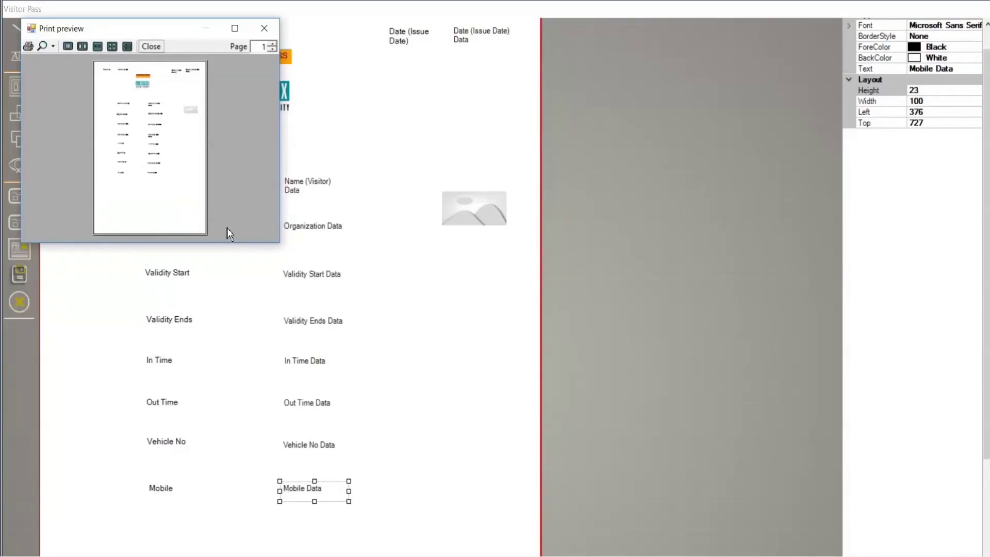
click(234, 29)
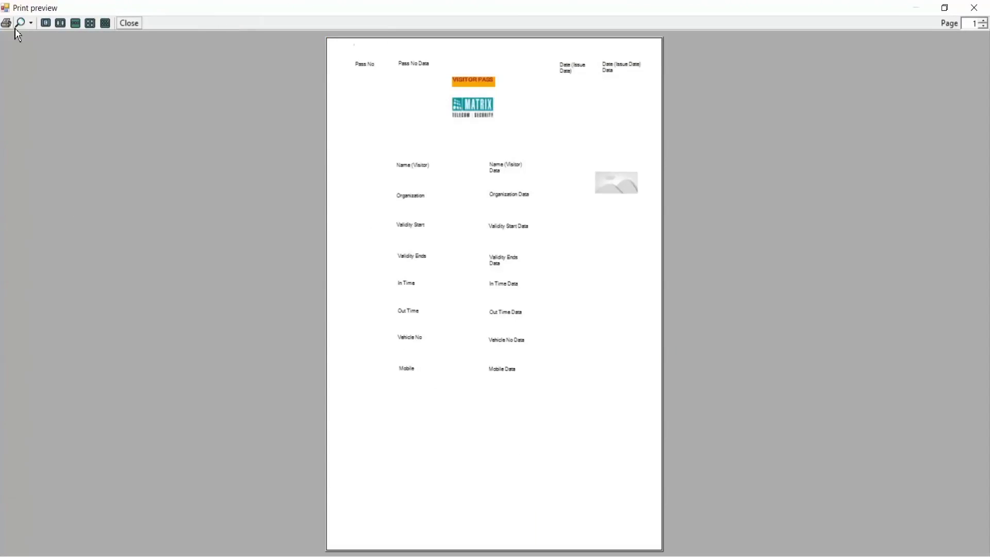
click(35, 28)
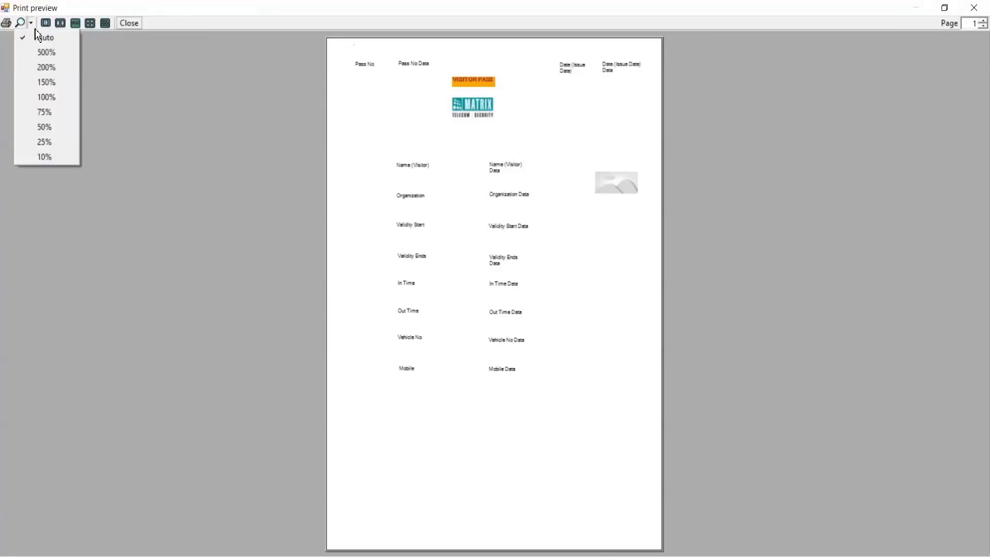
click(45, 95)
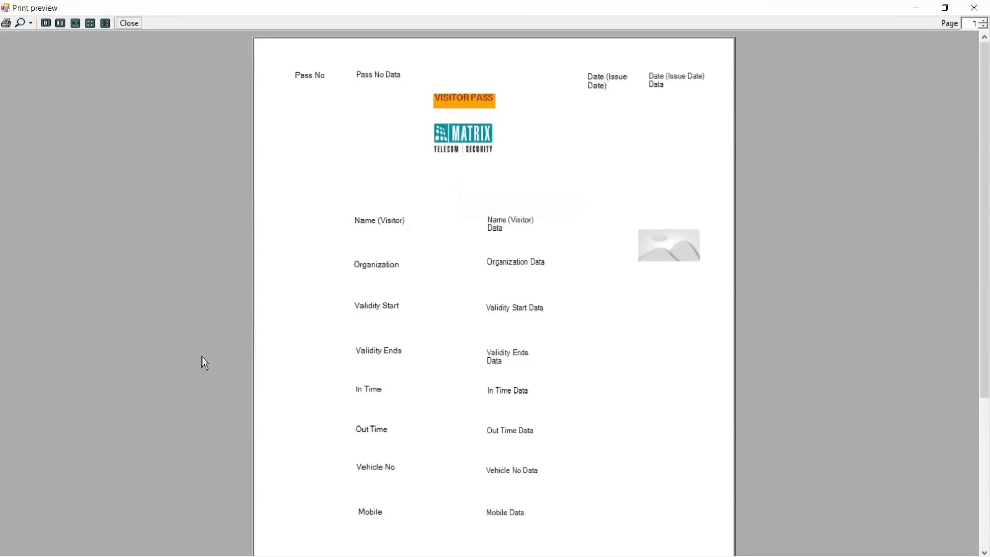
click(974, 11)
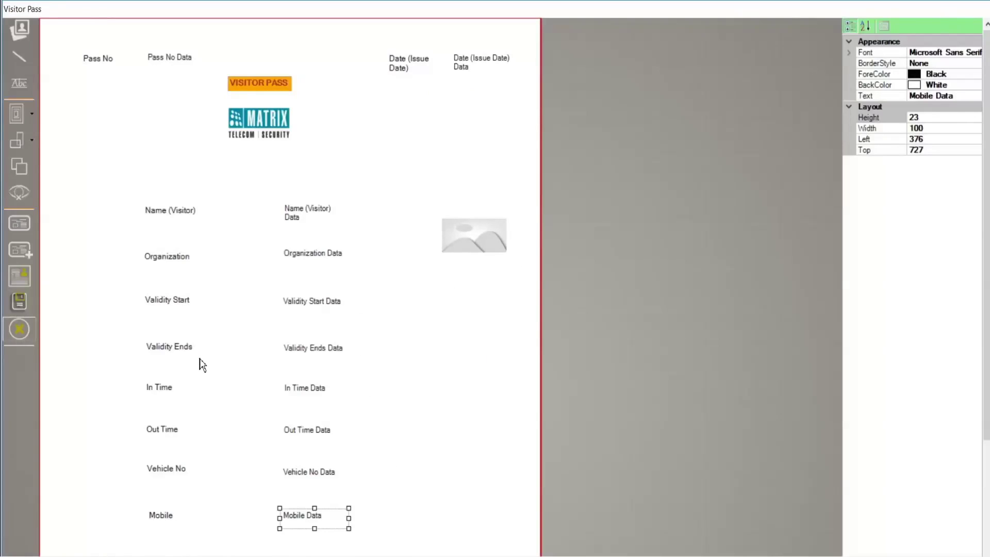
Step: Save the pass design under the template name New Pass Template
click(19, 307)
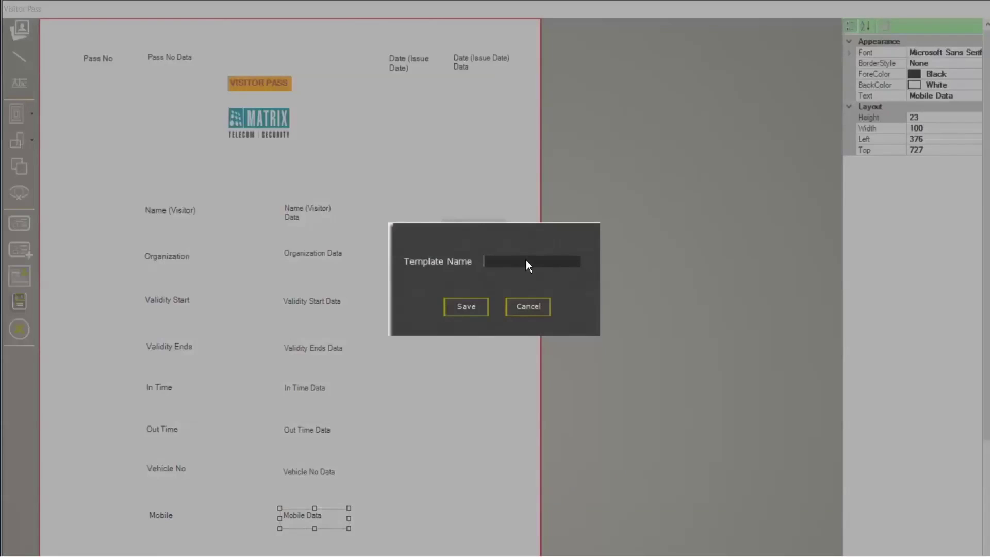
text(New Pass Template)
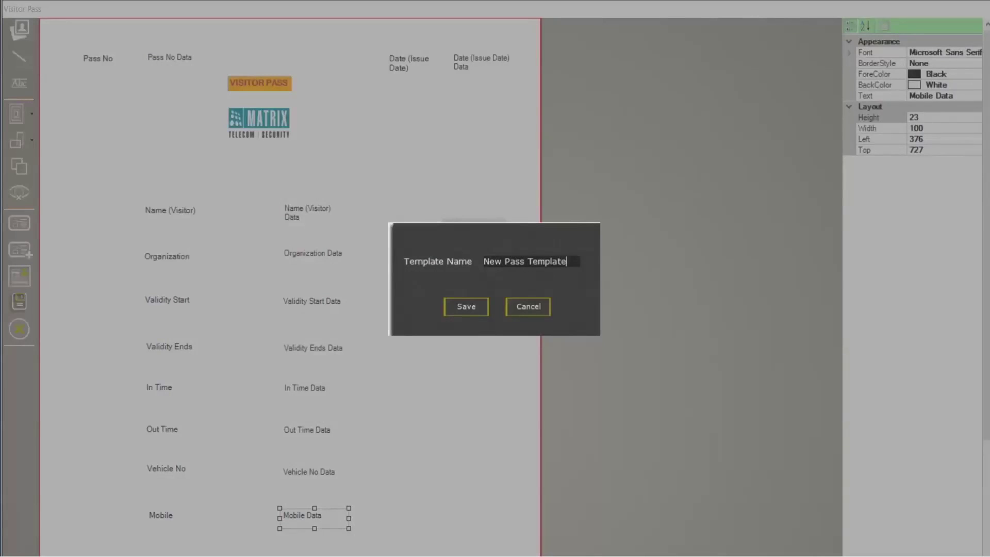
click(467, 306)
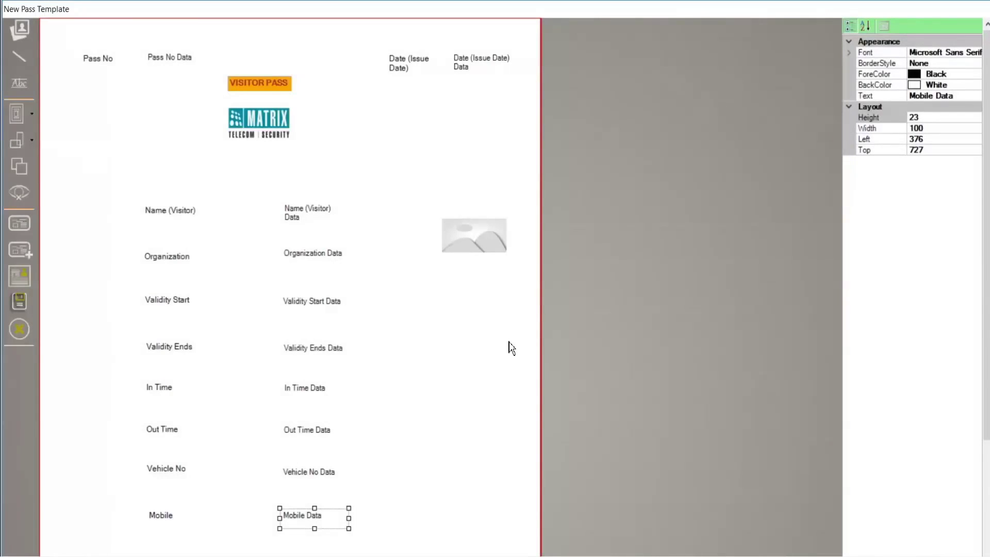
Step: Close the template designer, set the Pass Template to New Pass Template and save the pass template settings
click(25, 332)
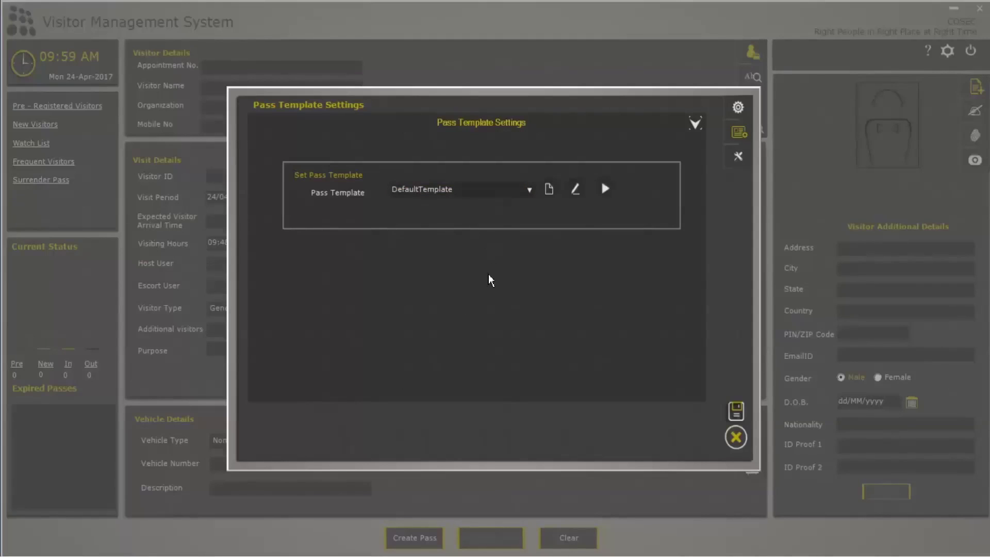
click(528, 190)
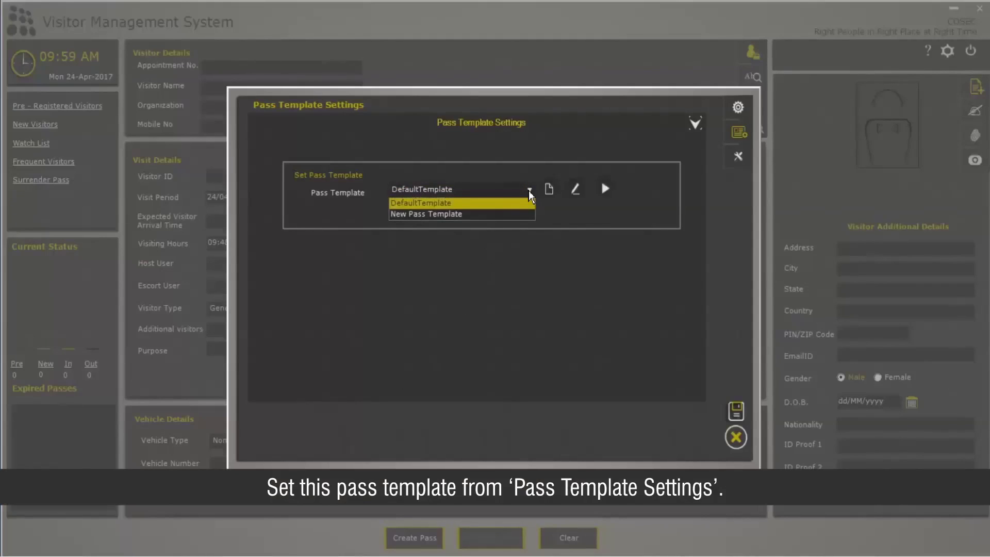
click(499, 216)
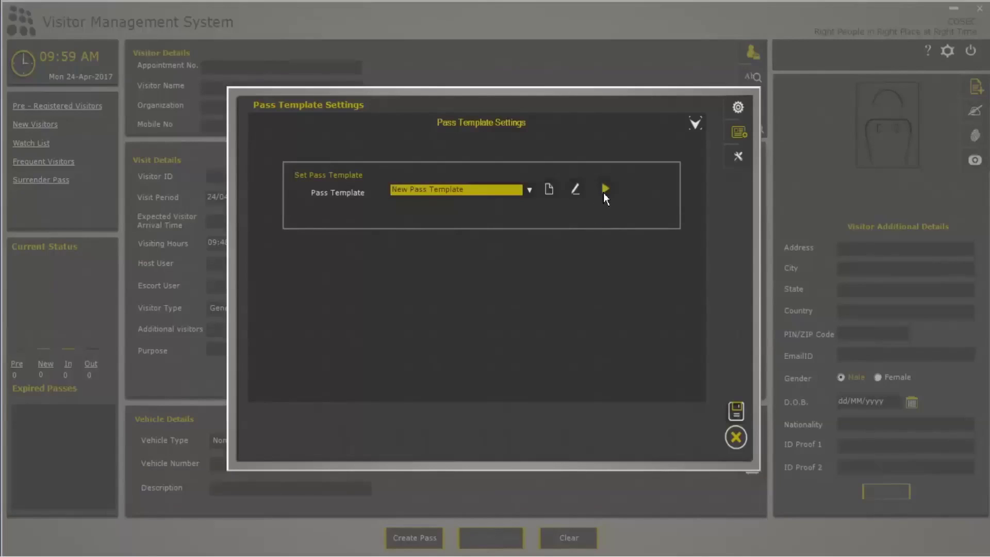
click(735, 411)
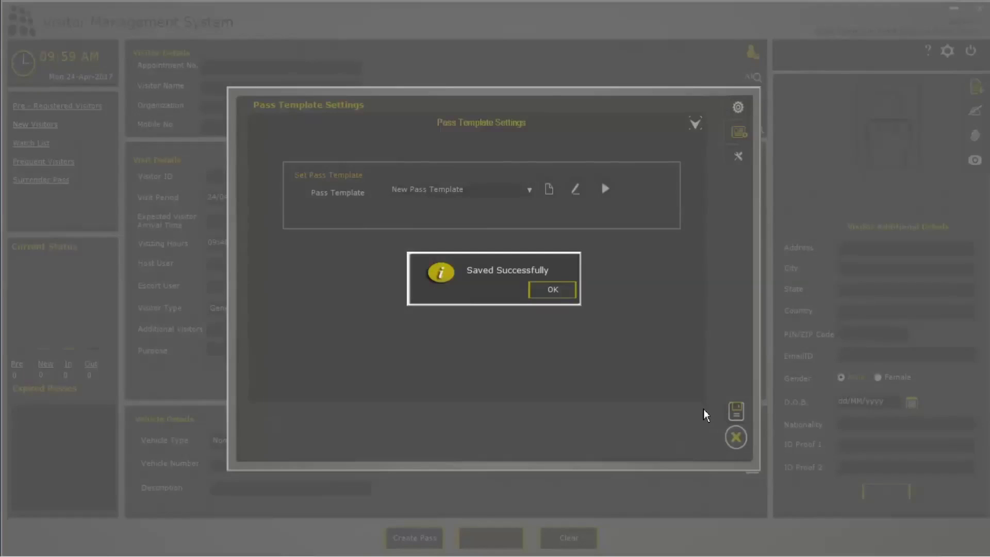
click(566, 291)
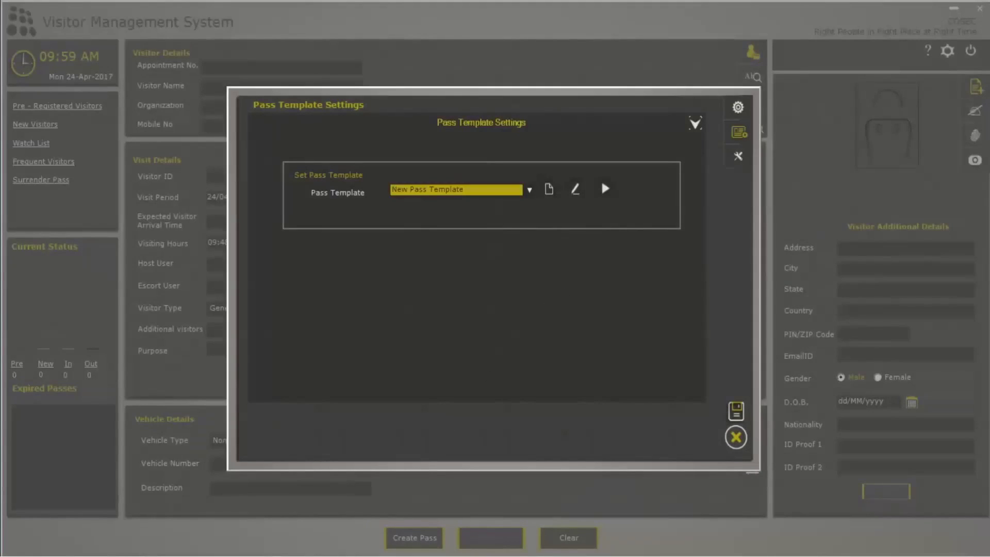